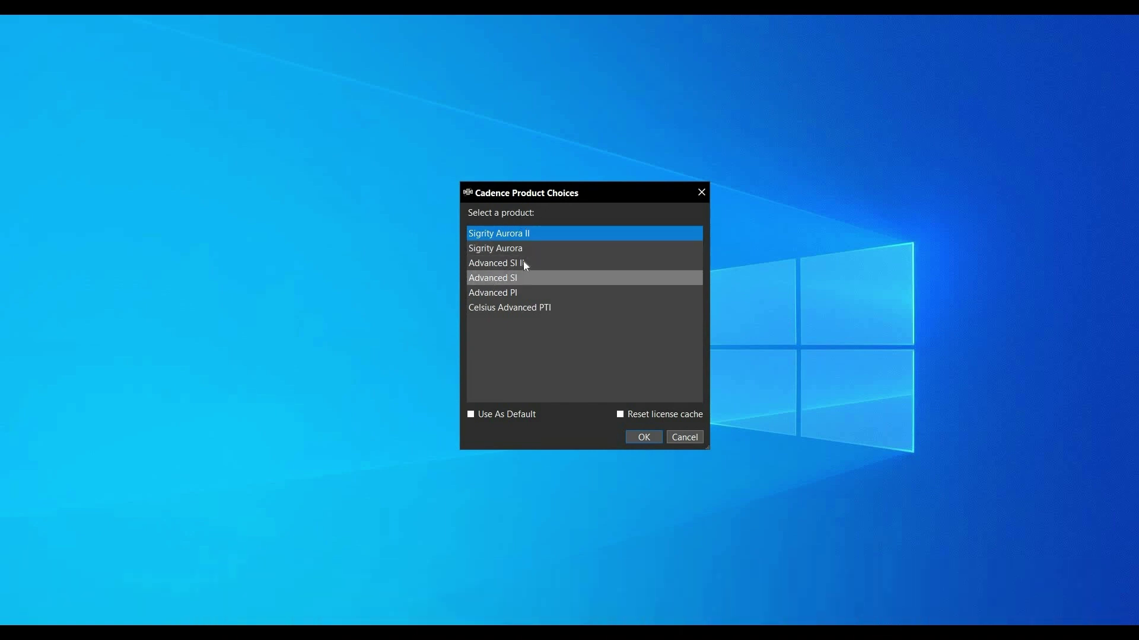
# Select Advanced SI II in the Cadence Product Choices list
pyautogui.click(523, 263)
# Launch Topology Workbench and start a new topology pcie4_kit in the 1. PCIe 4 Compliance folder
pyautogui.click(644, 439)
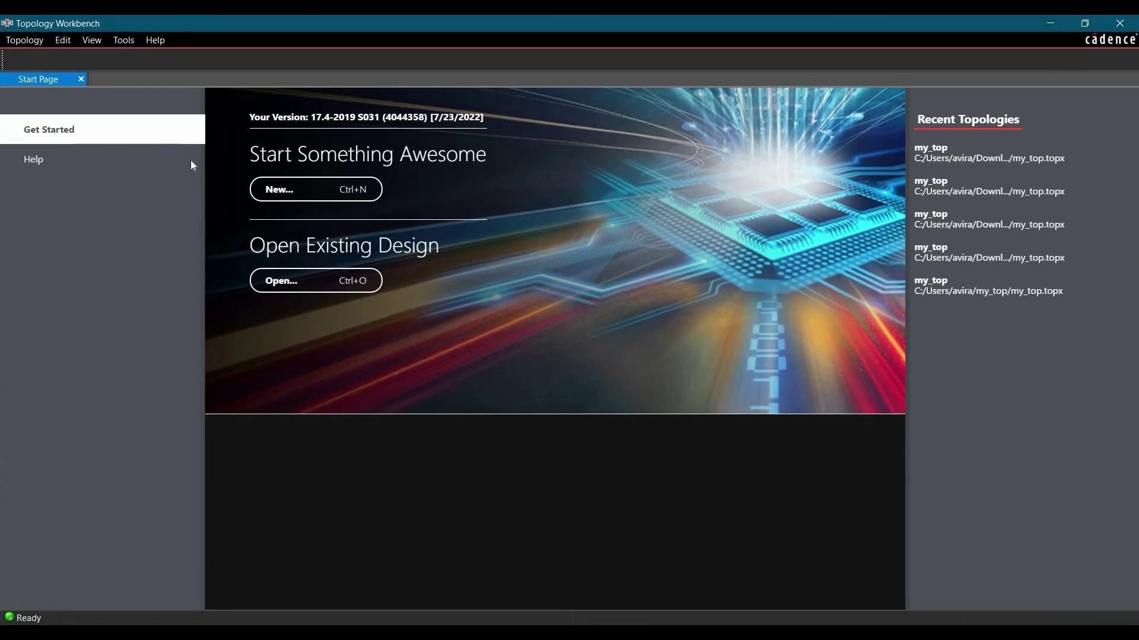
pyautogui.click(306, 198)
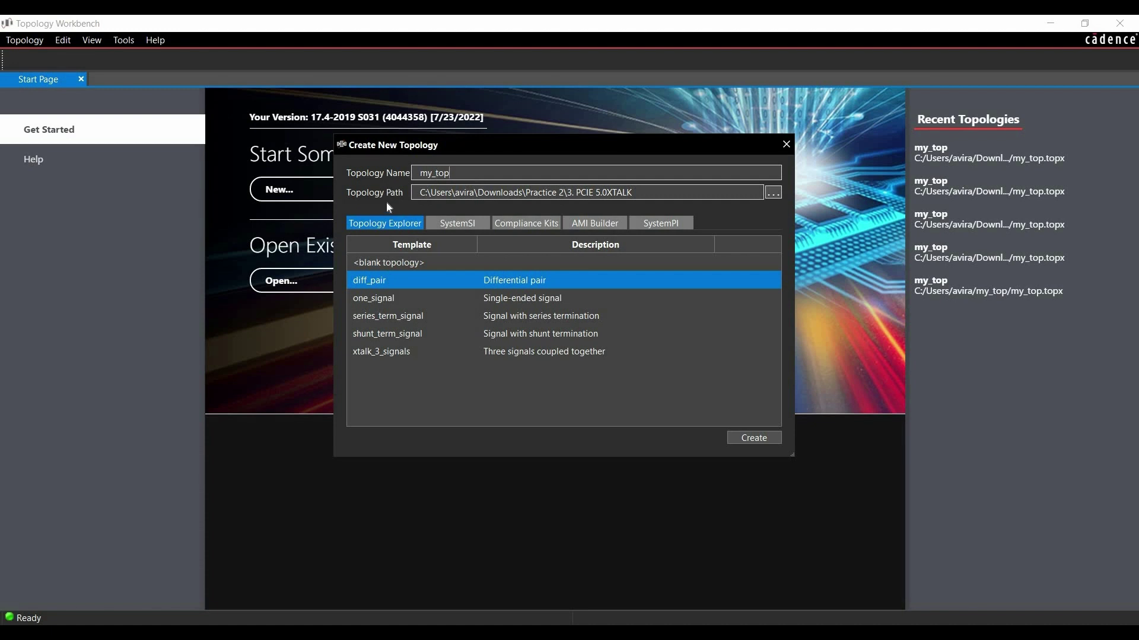
pyautogui.moveTo(451, 173); pyautogui.dragTo(422, 172)
pyautogui.write('pcie4_kit')
pyautogui.click(773, 193)
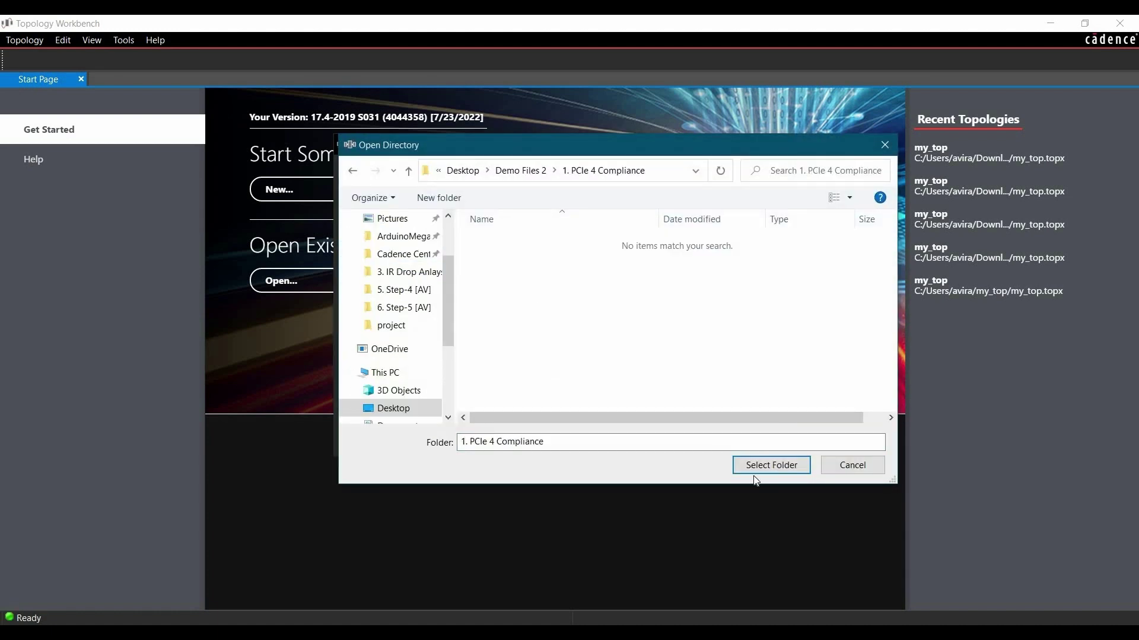
pyautogui.click(759, 466)
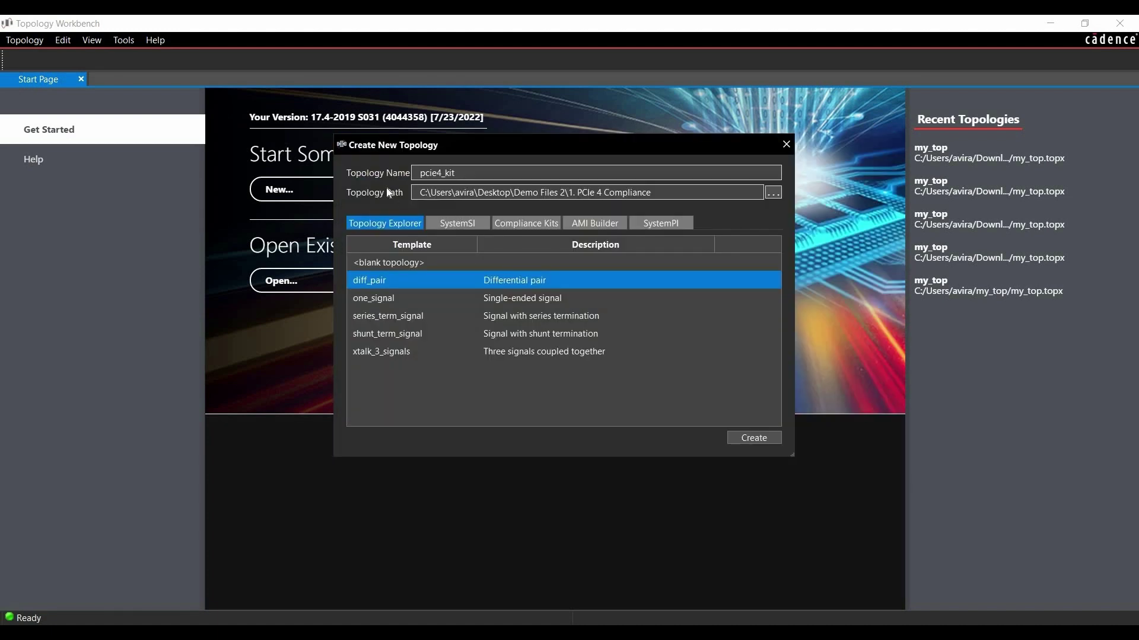
# Create the topology from the PCIe 4 Compliance Kit workflow's pcie4_single template
pyautogui.click(527, 228)
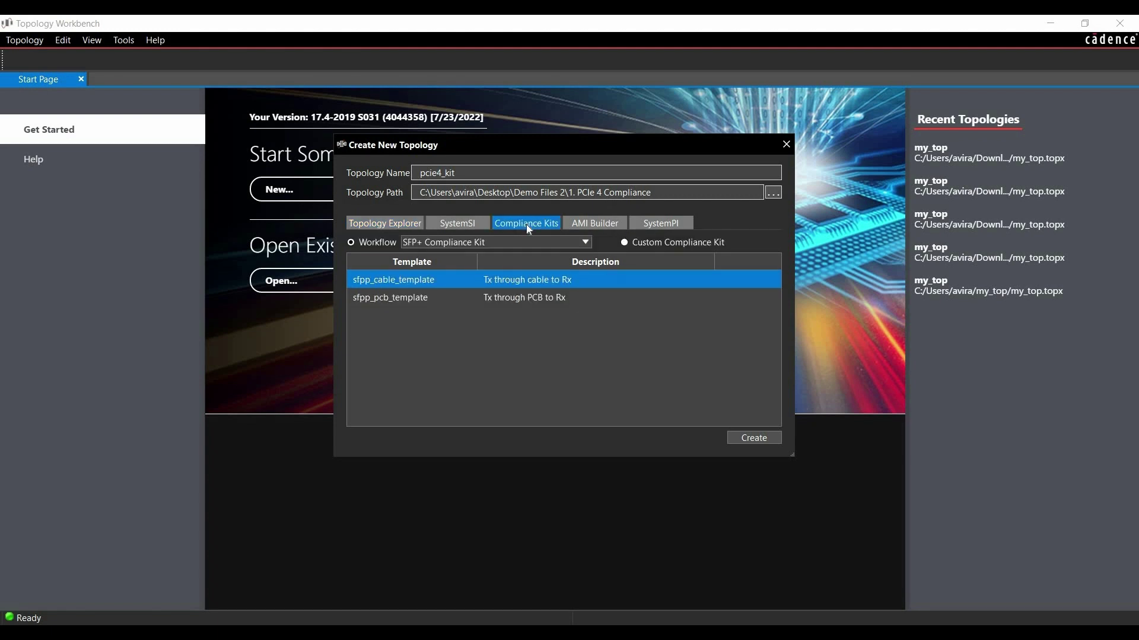
pyautogui.click(514, 242)
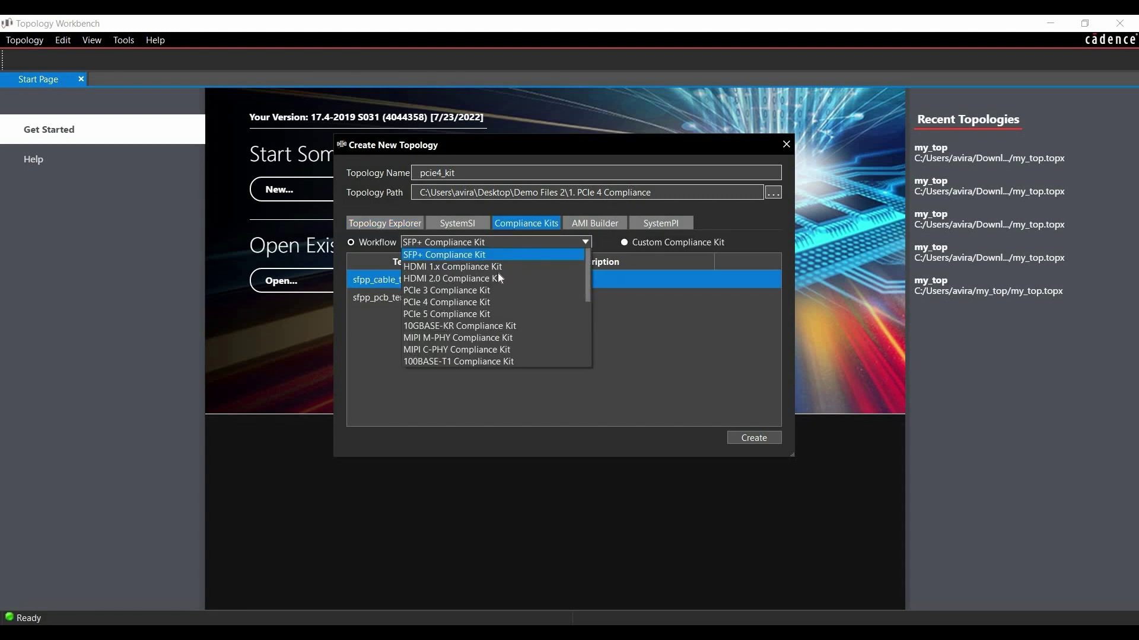
pyautogui.click(472, 303)
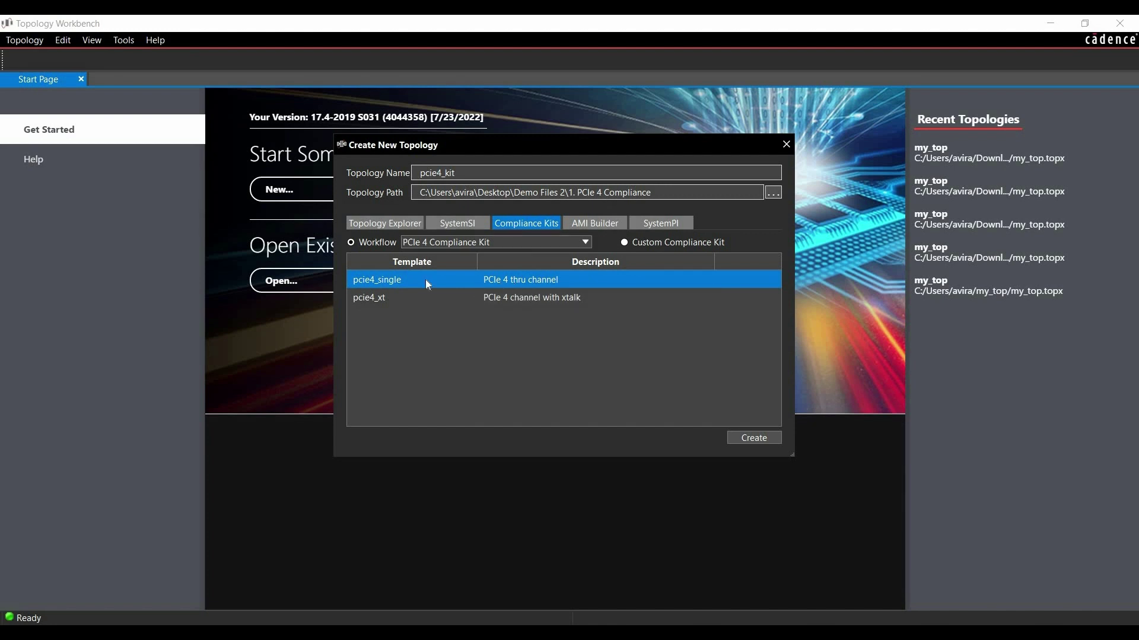
pyautogui.click(754, 438)
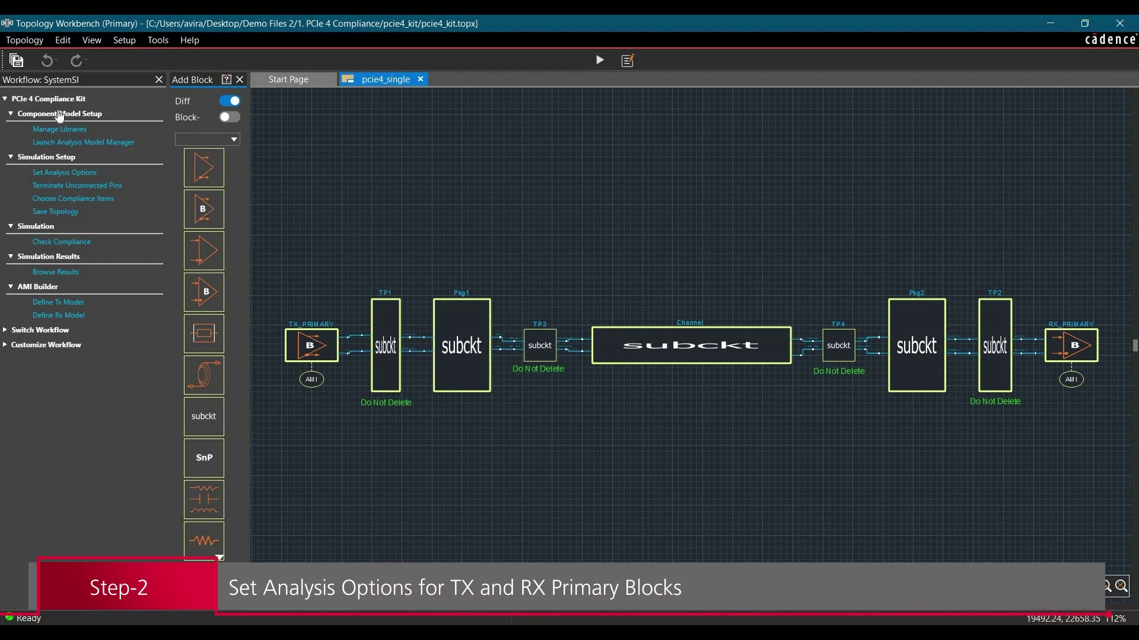
# Open Set Analysis Options under Simulation Setup in the workflow panel
pyautogui.click(63, 174)
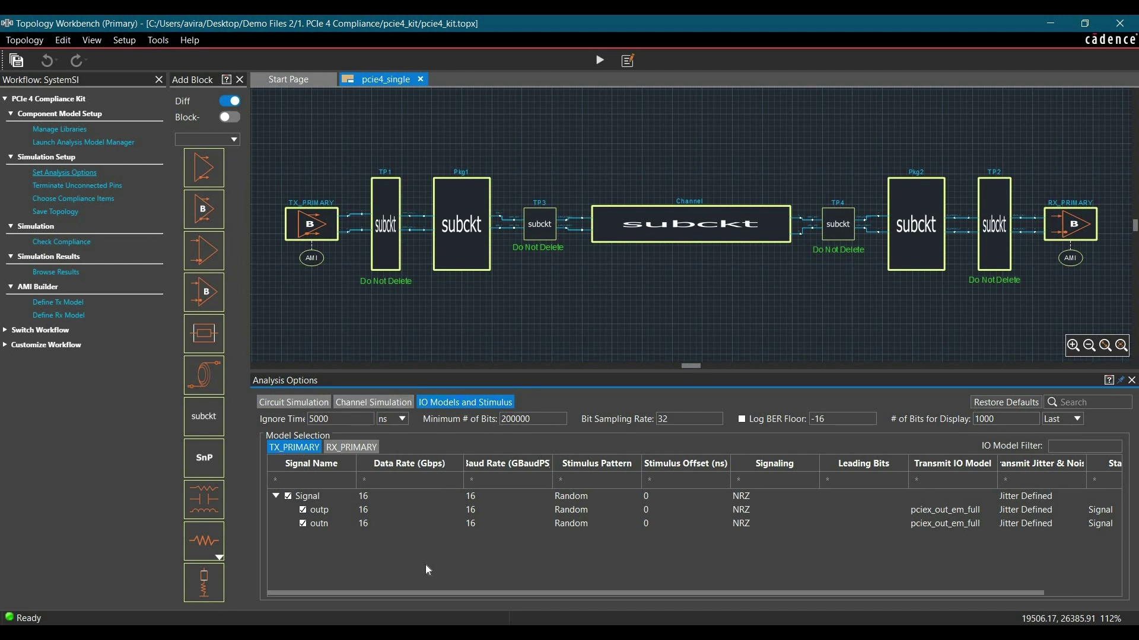
# Keep NRZ signaling for TX_PRIMARY's Signal row
pyautogui.moveTo(381, 499)
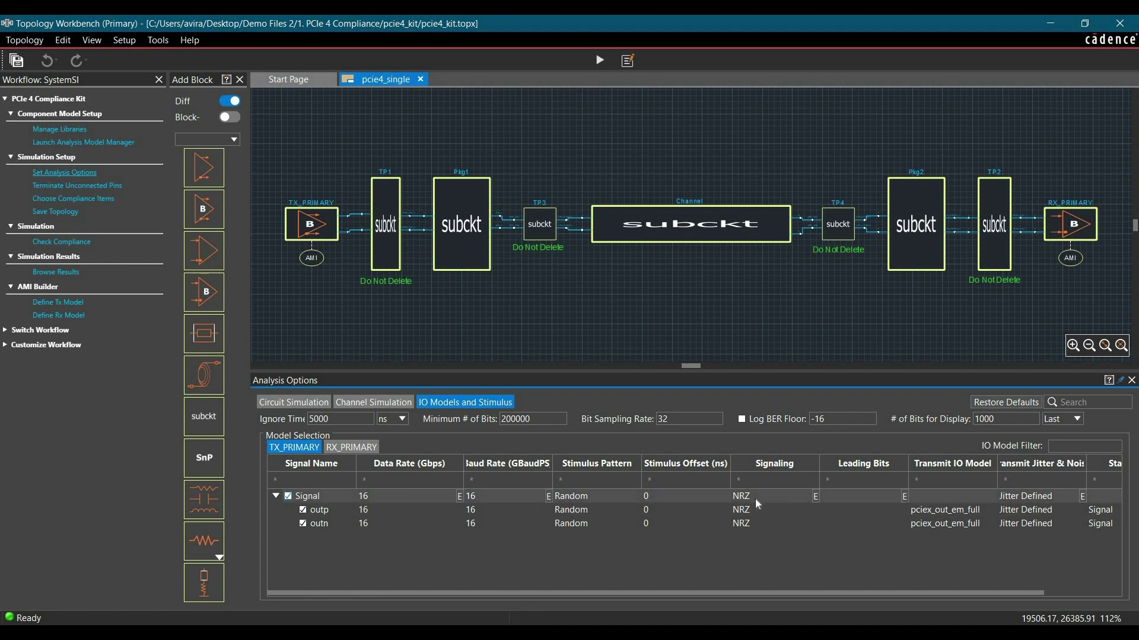
pyautogui.click(770, 496)
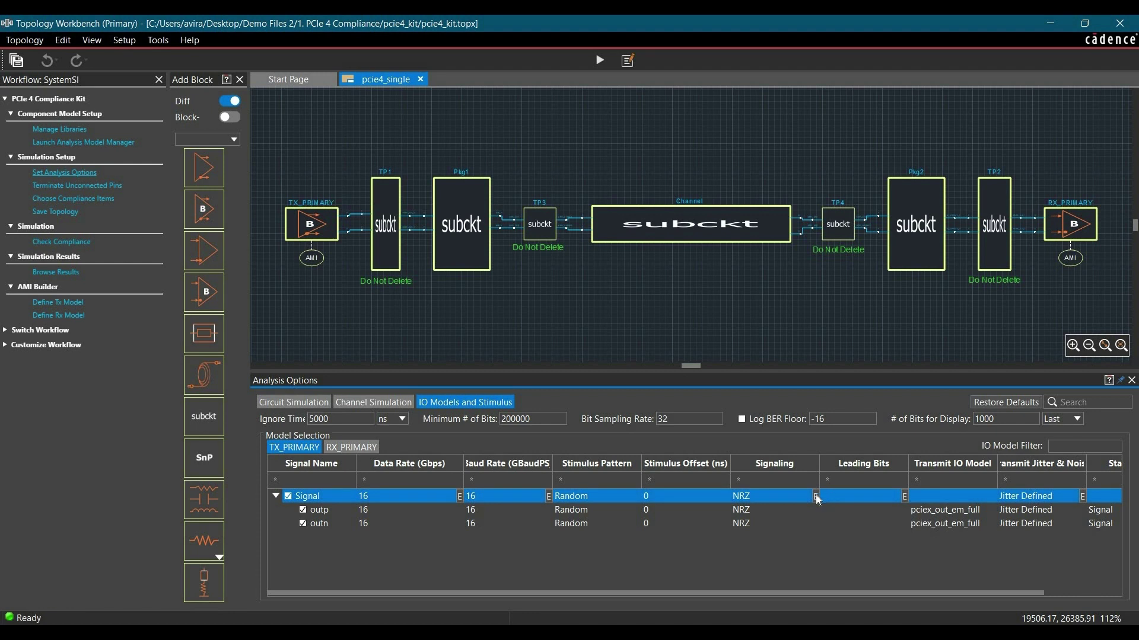
pyautogui.click(816, 494)
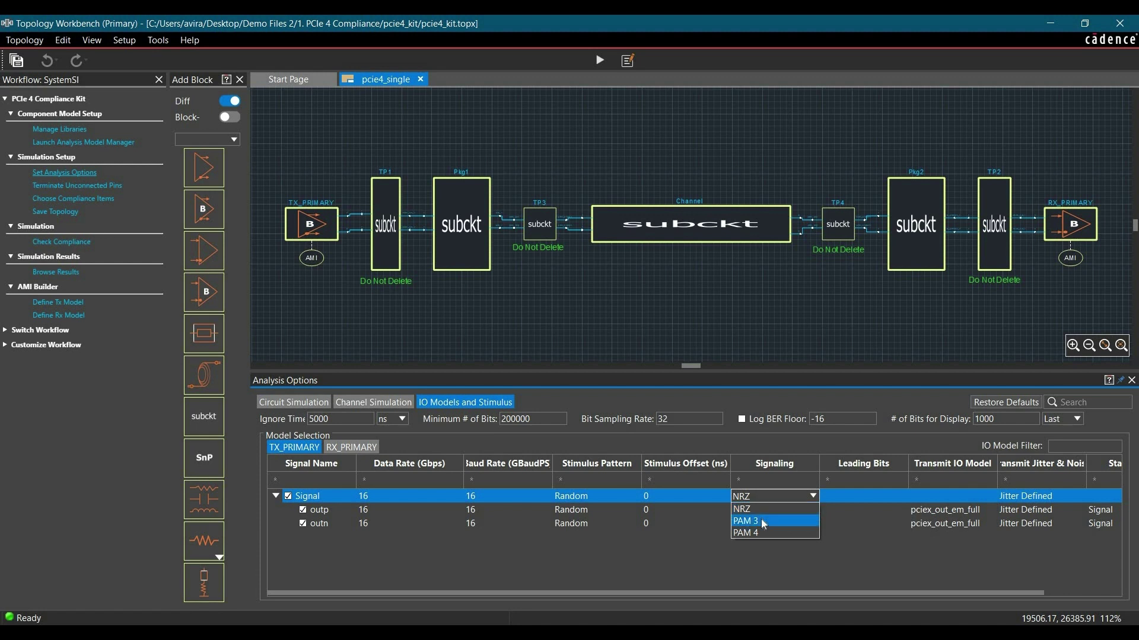
pyautogui.click(824, 560)
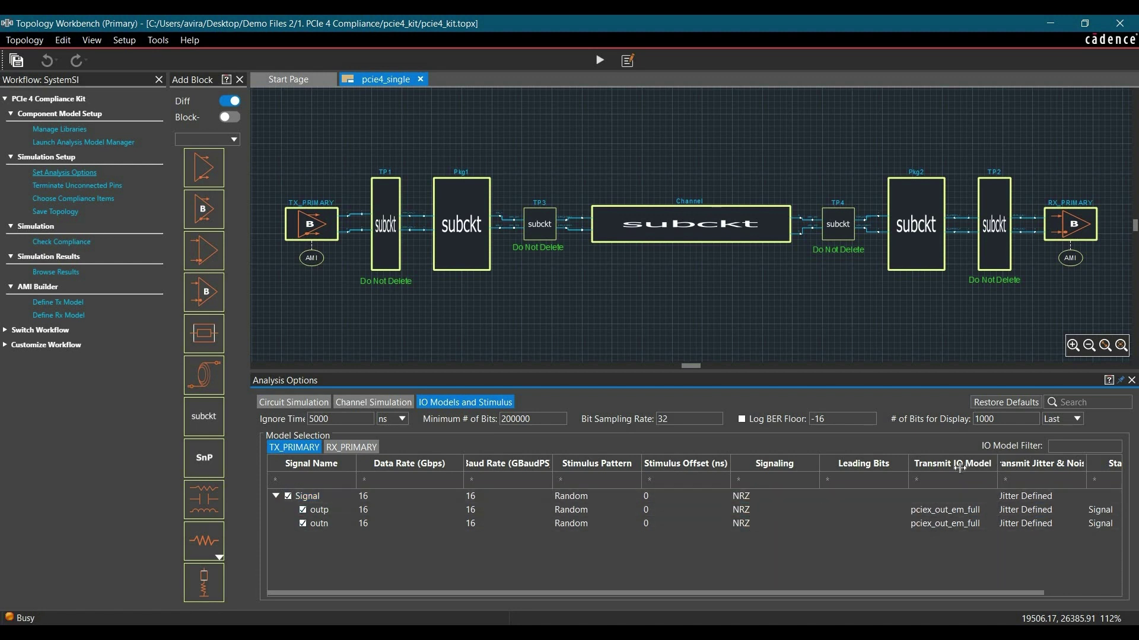
# Resize the Transmit IO Model and Transmit Jitter & Noise columns and open the Signal row's jitter settings
pyautogui.moveTo(997, 464); pyautogui.dragTo(960, 463)
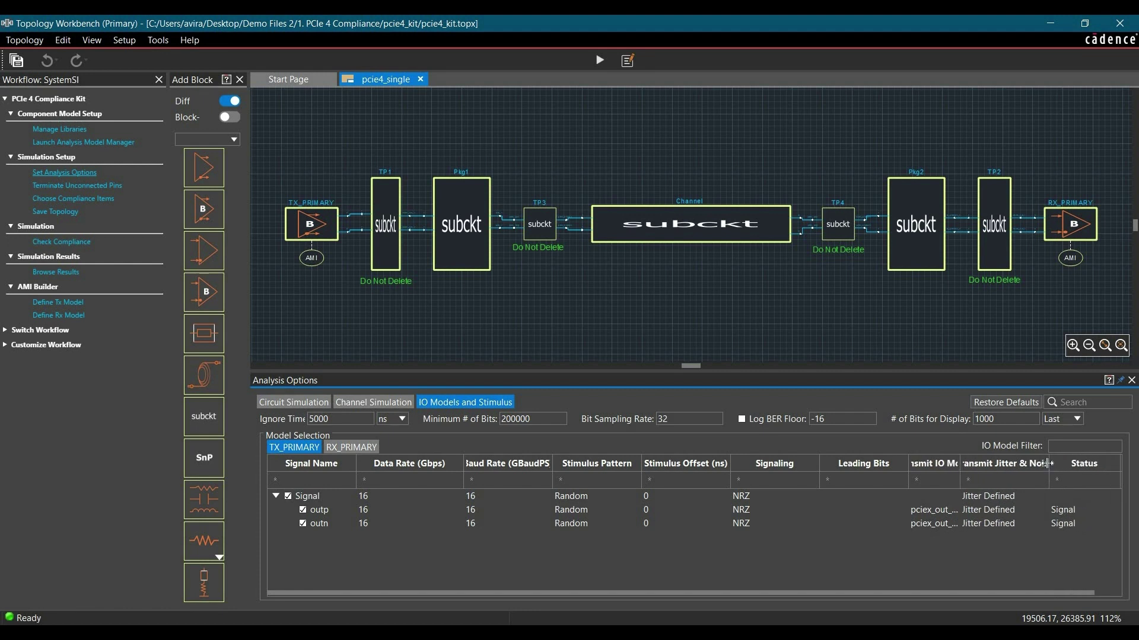
pyautogui.moveTo(1050, 463); pyautogui.dragTo(1074, 464)
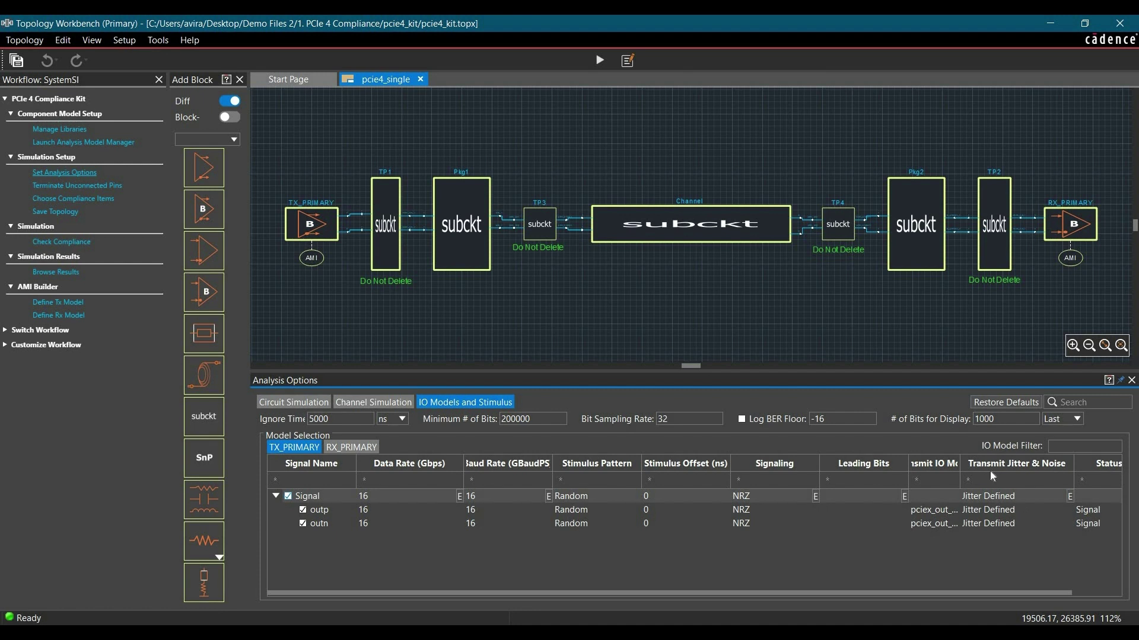
pyautogui.click(1071, 497)
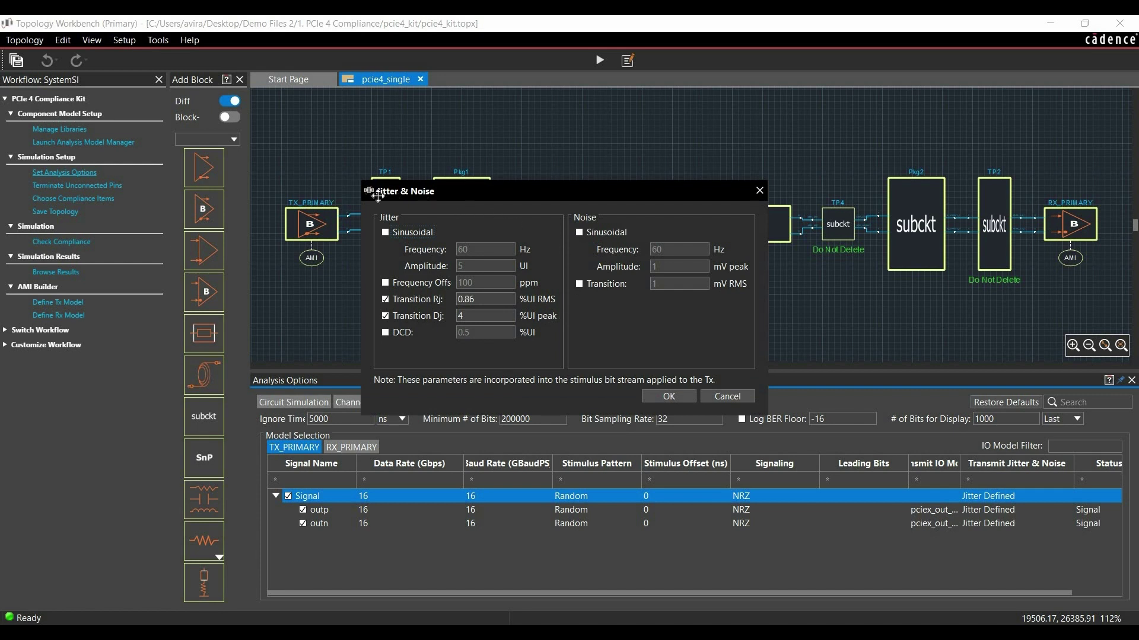
# Accept TX_PRIMARY's transmit jitter of Rj 0.86 %UI RMS and Dj 4 %UI peak
pyautogui.moveTo(450, 191); pyautogui.dragTo(450, 184)
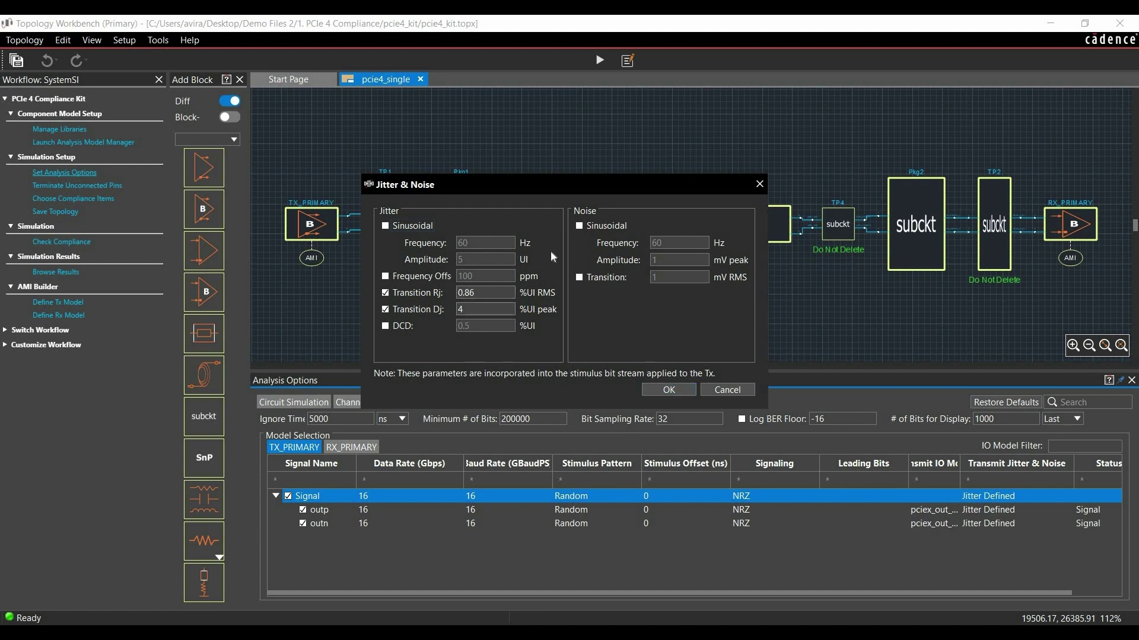
pyautogui.click(666, 390)
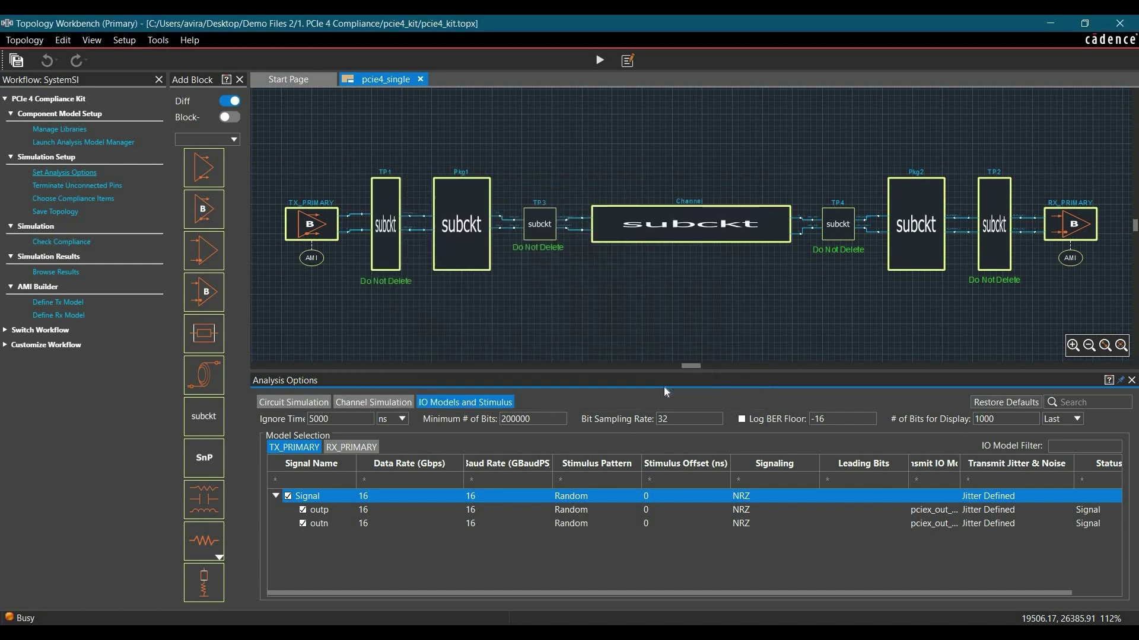
pyautogui.click(368, 449)
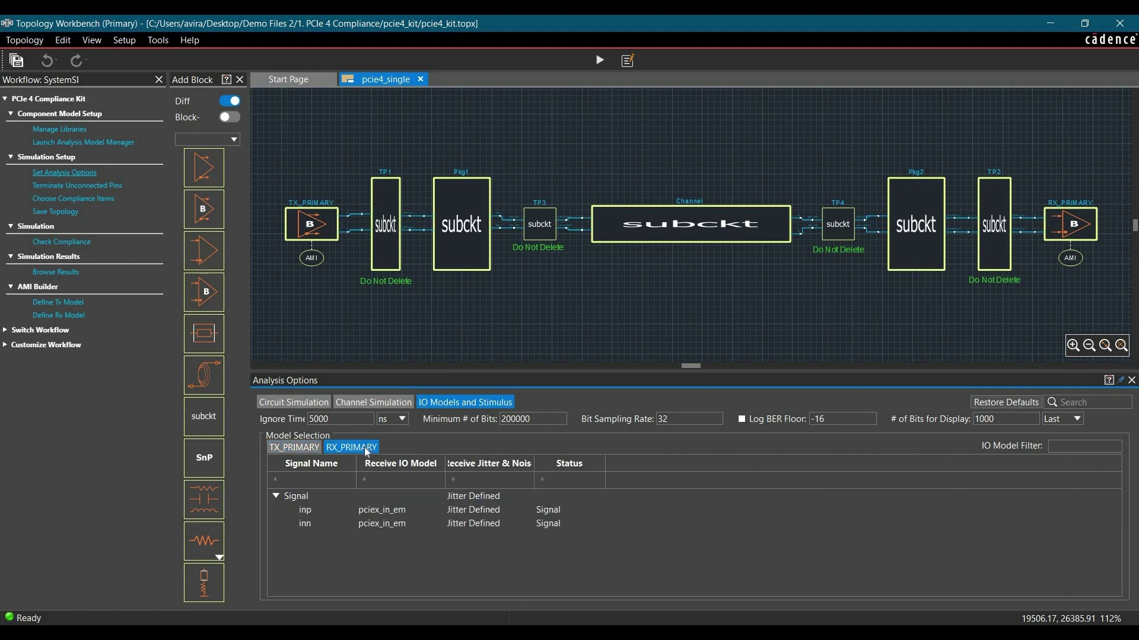
# Accept RX_PRIMARY's receive jitter of Rj 1.18 %UI RMS and Dj 3 %UI peak
pyautogui.click(532, 498)
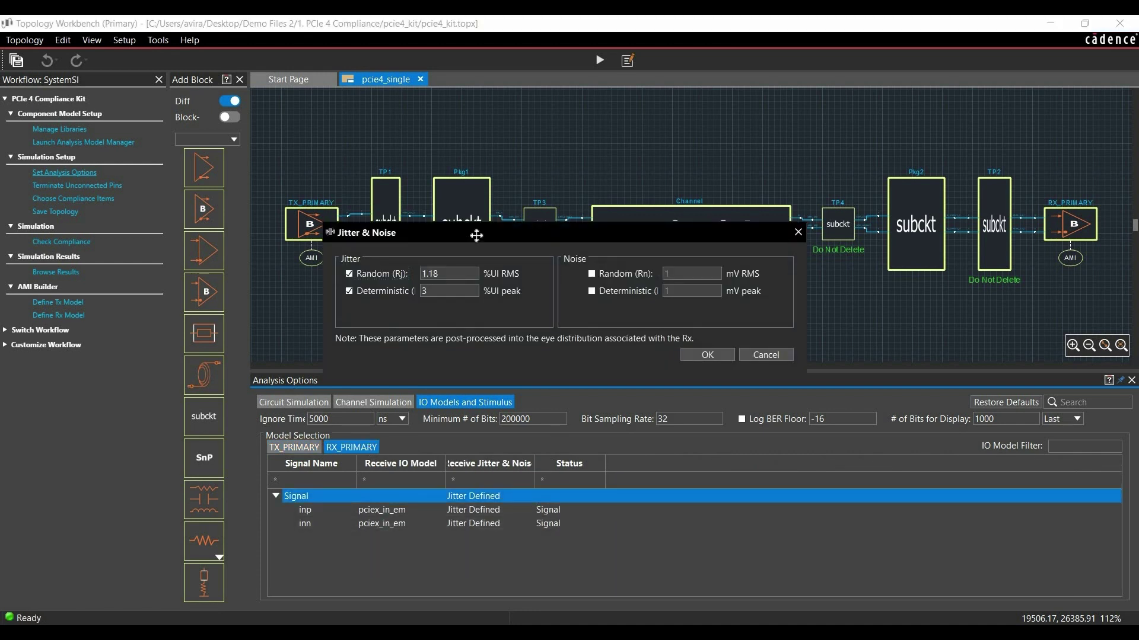
pyautogui.click(690, 351)
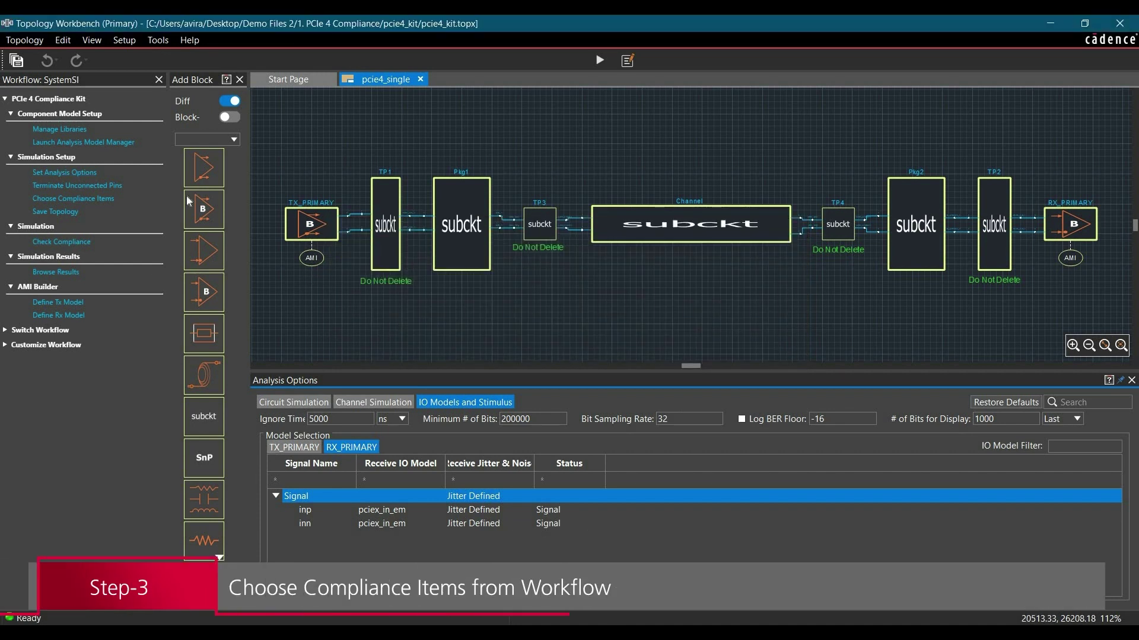
pyautogui.click(101, 199)
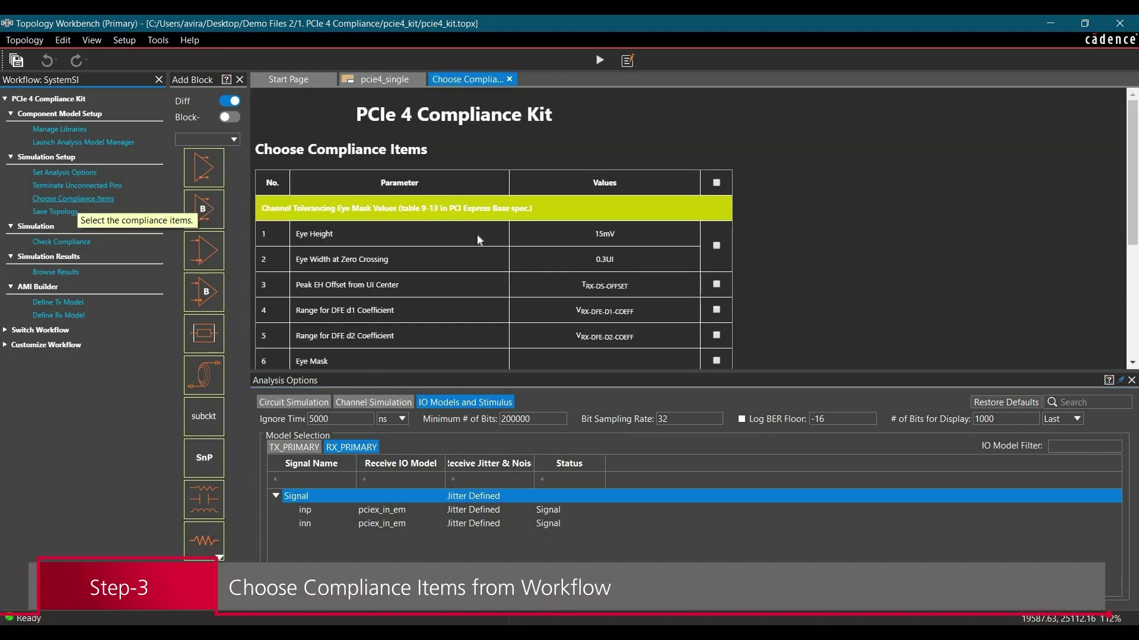
# Tick all compliance items, including eye-mask items 1–6, and return to the pcie4_single topology
pyautogui.scroll(-1, 760, 254)
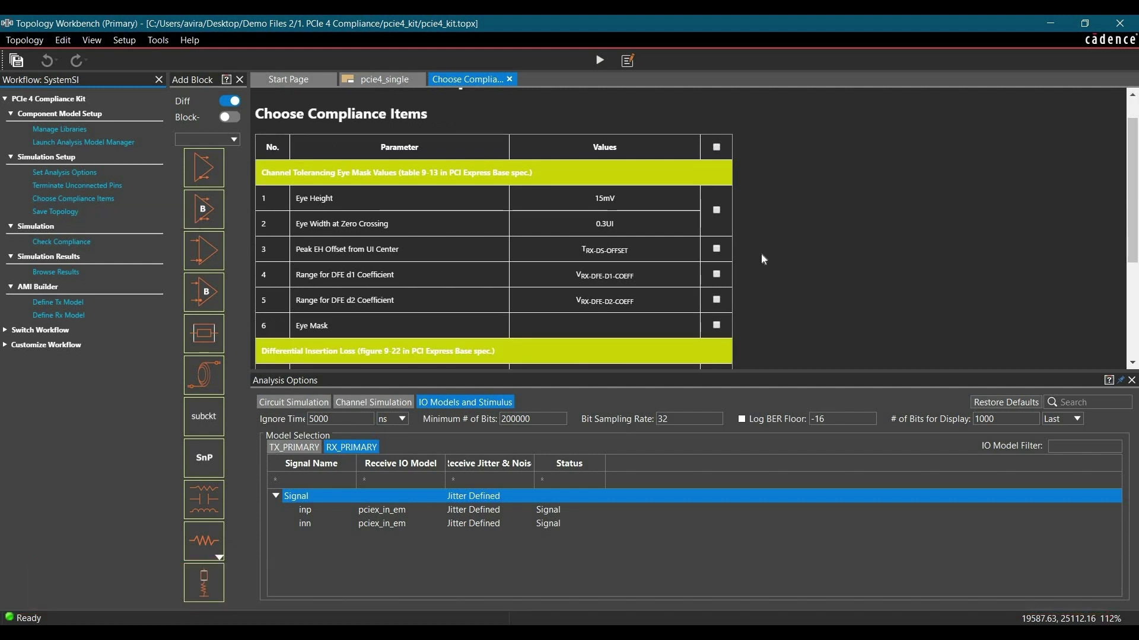
pyautogui.scroll(-3, 336, 263)
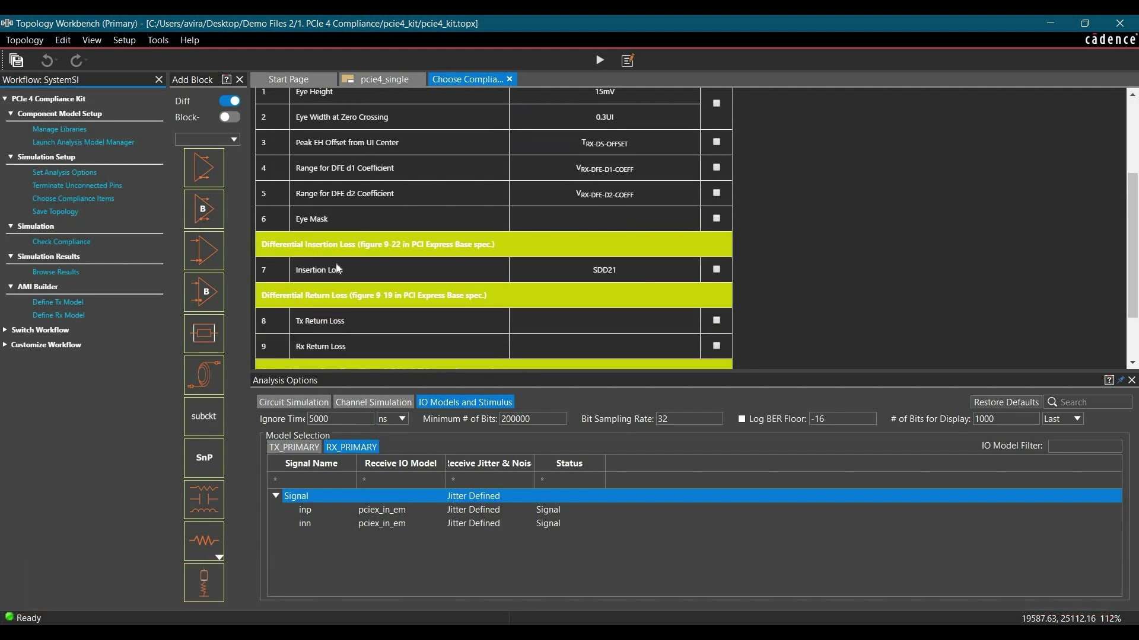
pyautogui.scroll(-1, 335, 263)
pyautogui.scroll(-1, 336, 263)
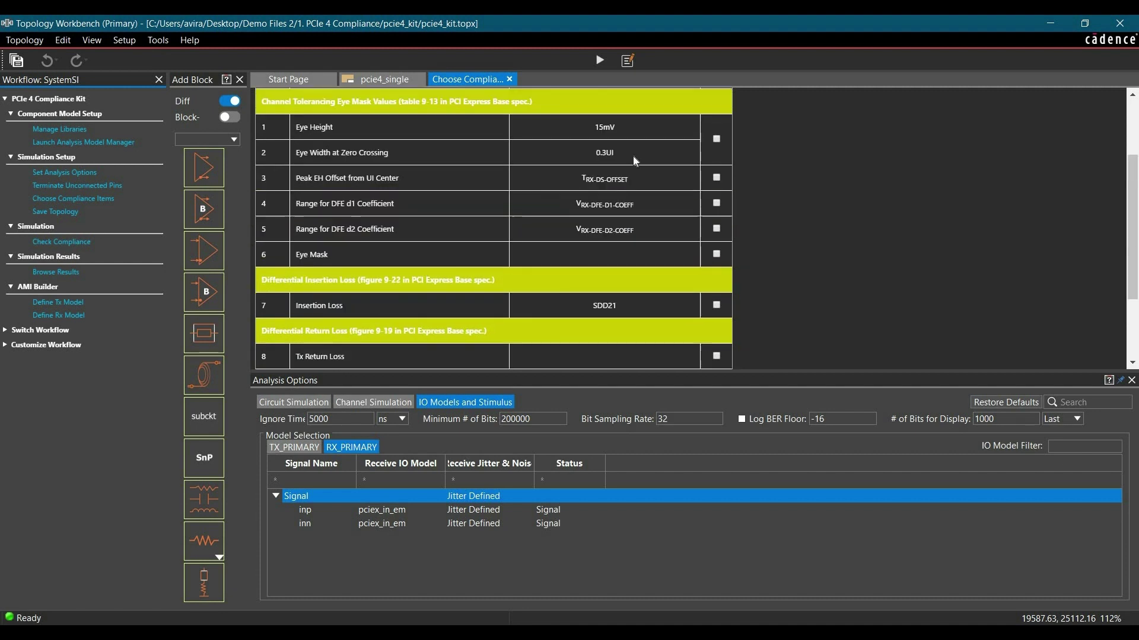
pyautogui.scroll(2, 632, 156)
pyautogui.click(716, 148)
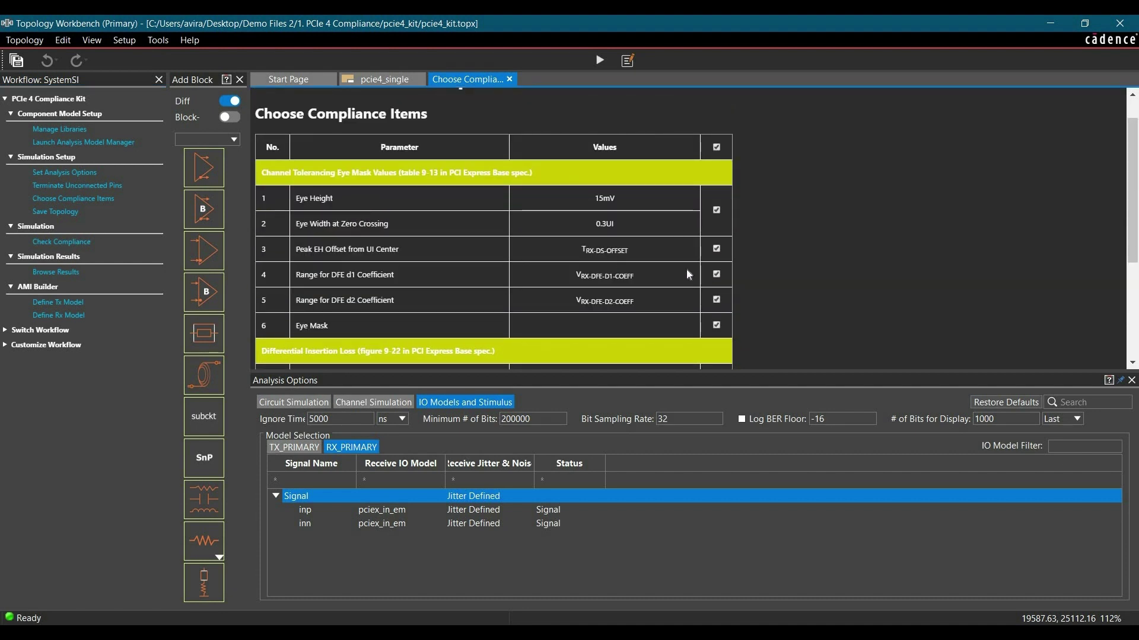
pyautogui.scroll(-3, 688, 274)
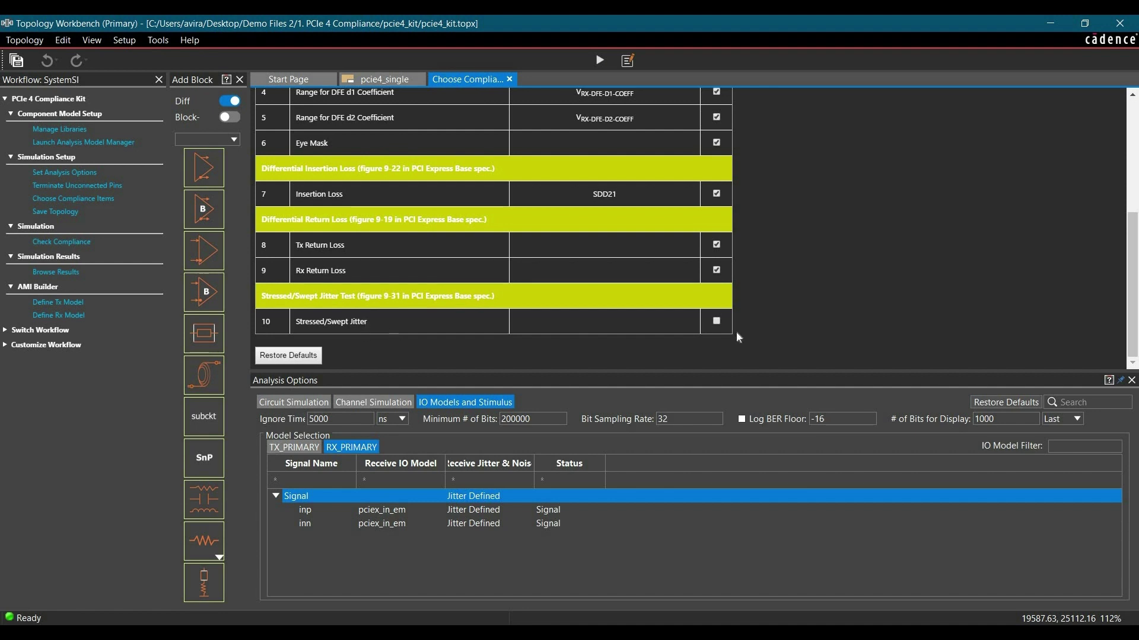
pyautogui.scroll(3, 439, 249)
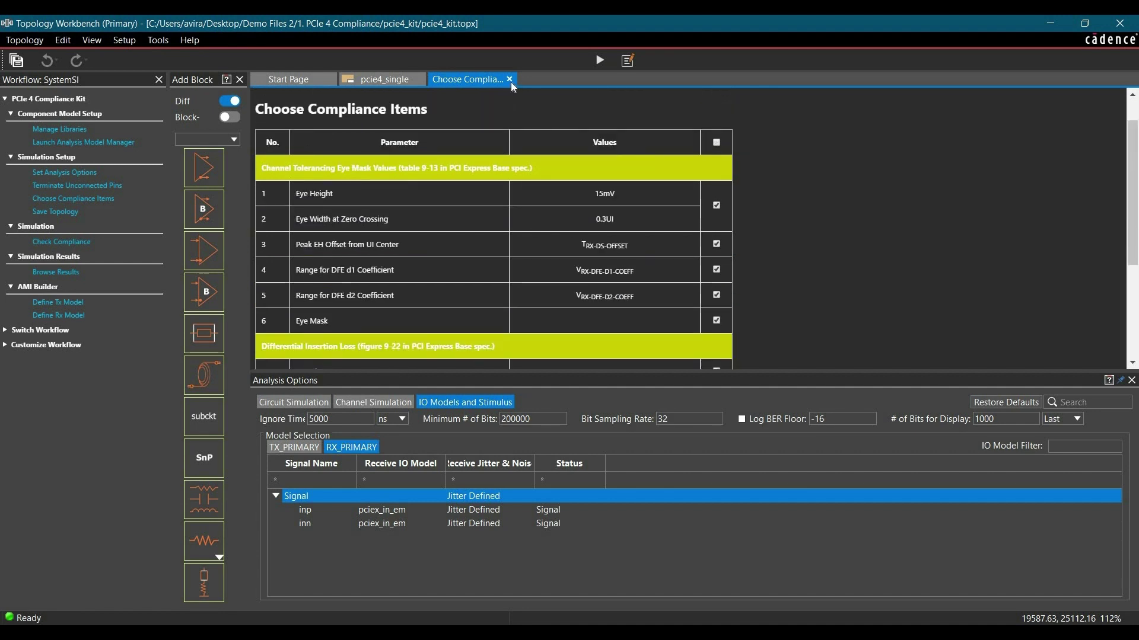
pyautogui.click(509, 79)
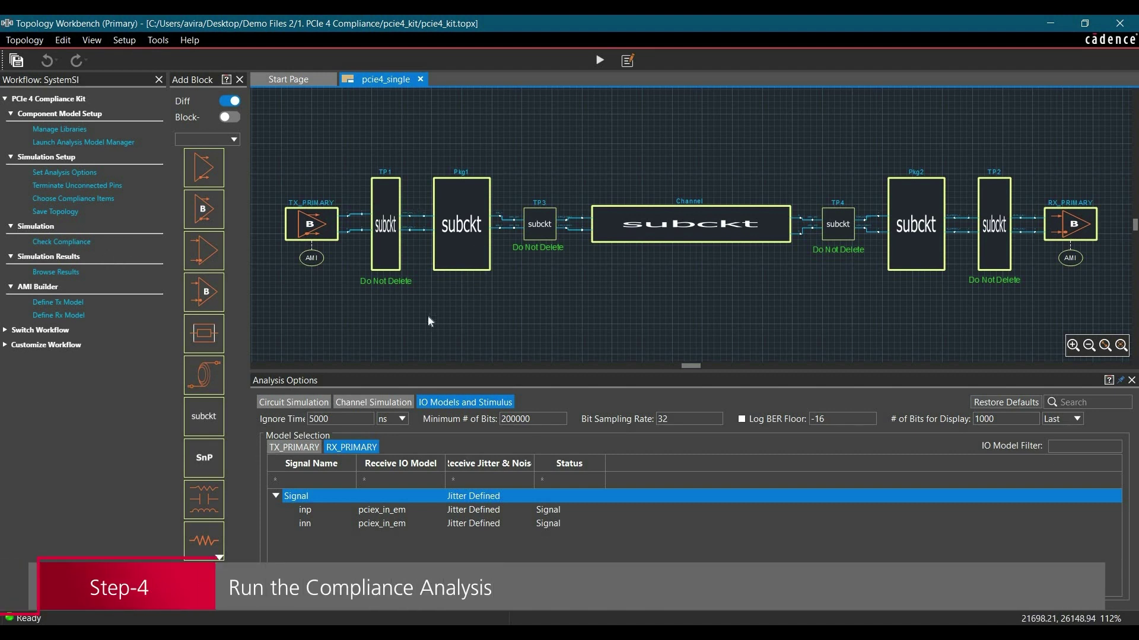
# Run Check Compliance as simulation Pcie4kit
pyautogui.click(57, 243)
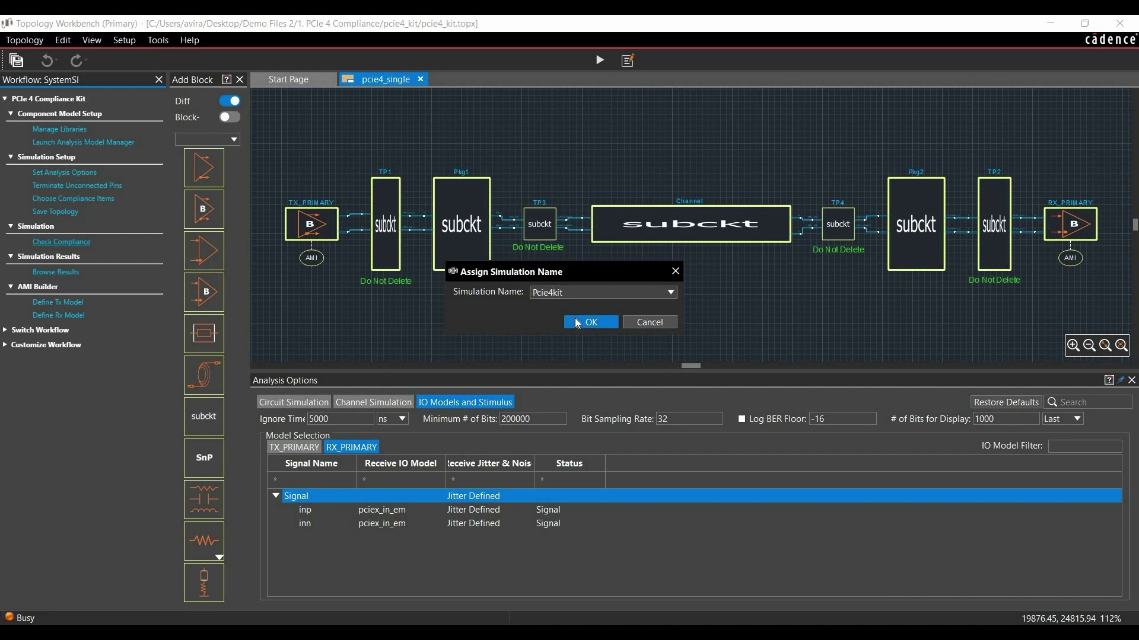
pyautogui.click(577, 323)
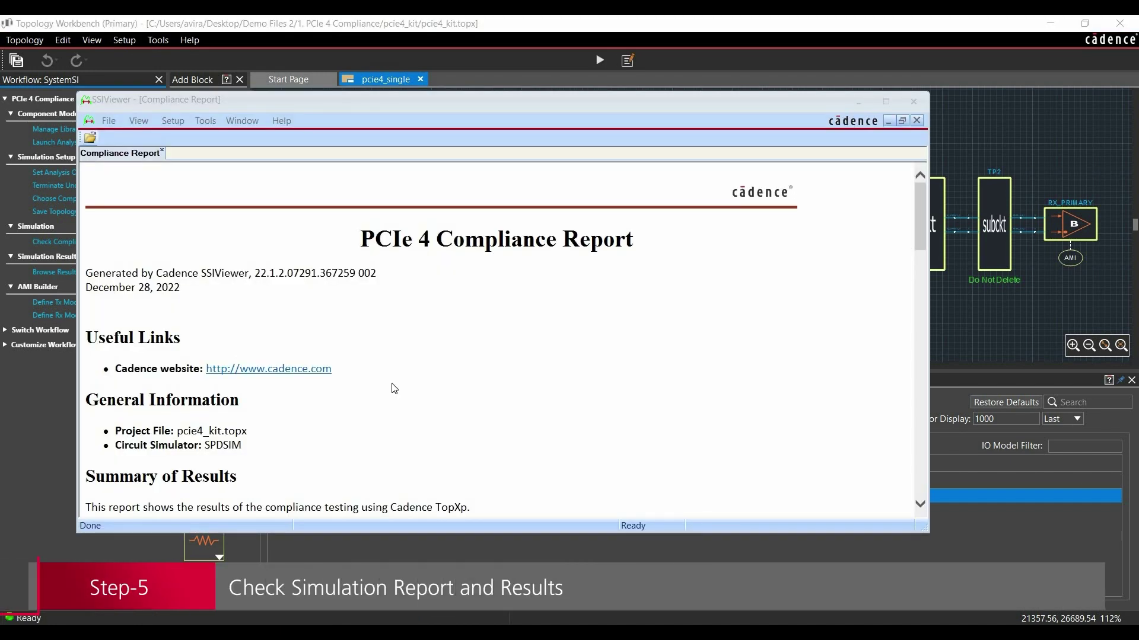
# Maximize the compliance report, scroll its pass/fail tables, and plot the failing Eye Mask result
pyautogui.moveTo(208, 101); pyautogui.dragTo(244, 96)
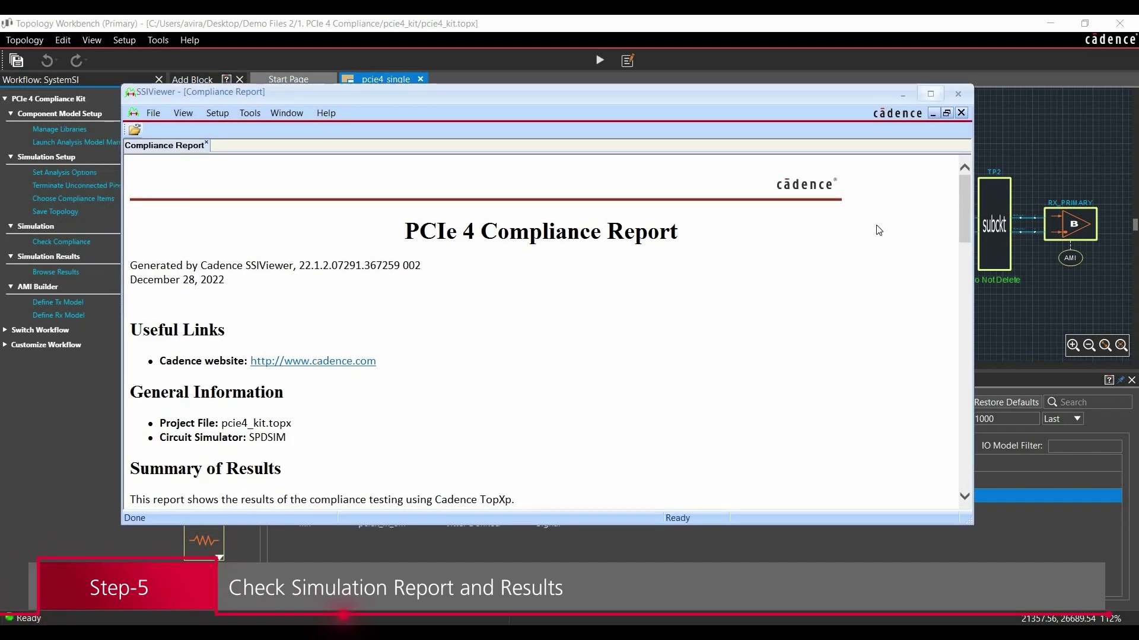
pyautogui.click(921, 97)
pyautogui.scroll(-8, 781, 293)
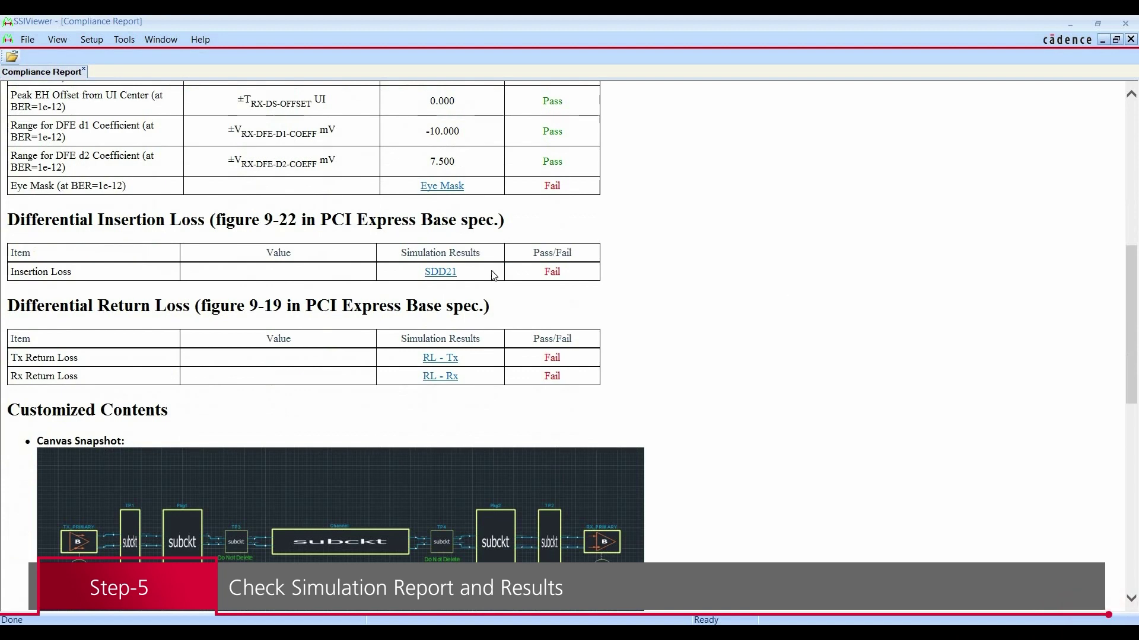
pyautogui.scroll(3, 188, 273)
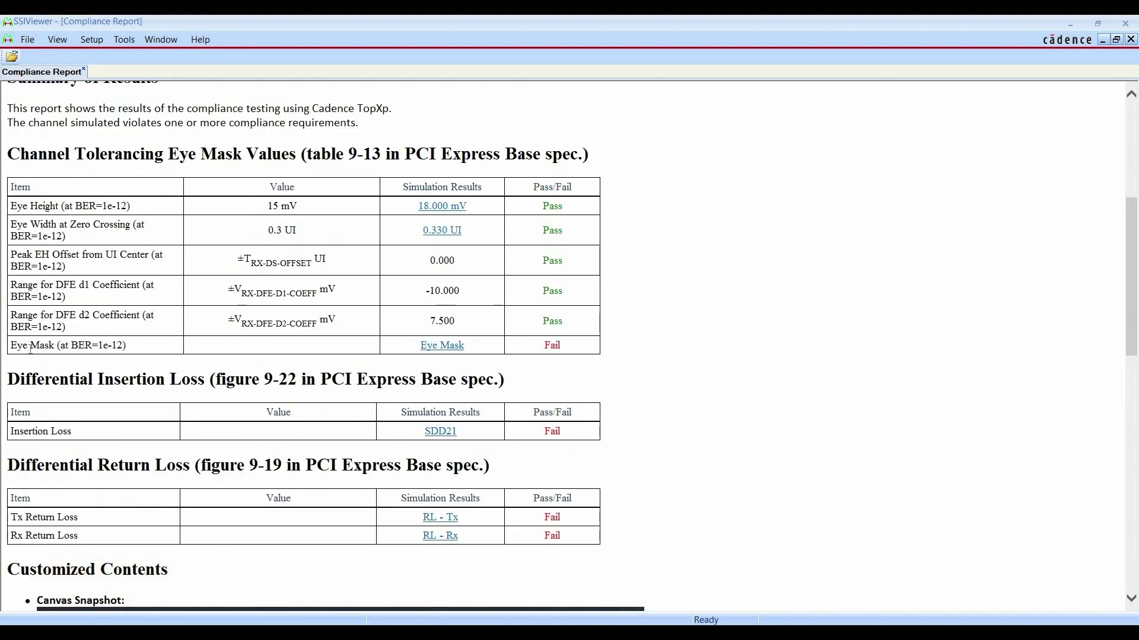
pyautogui.scroll(-3, 30, 348)
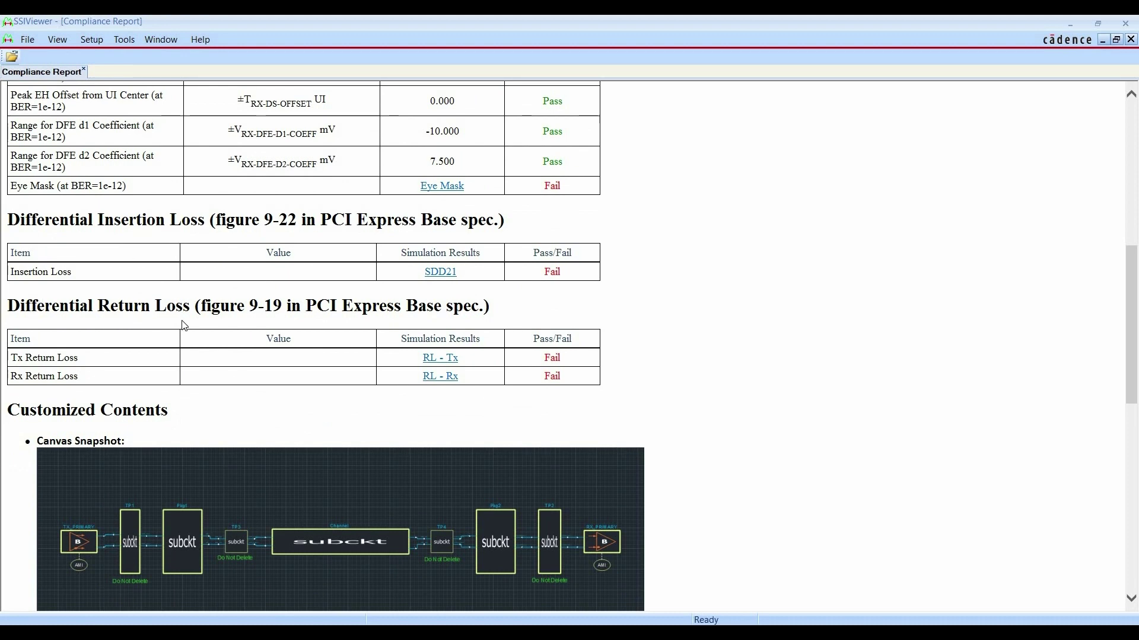
pyautogui.scroll(-2, 184, 325)
pyautogui.scroll(5, 120, 345)
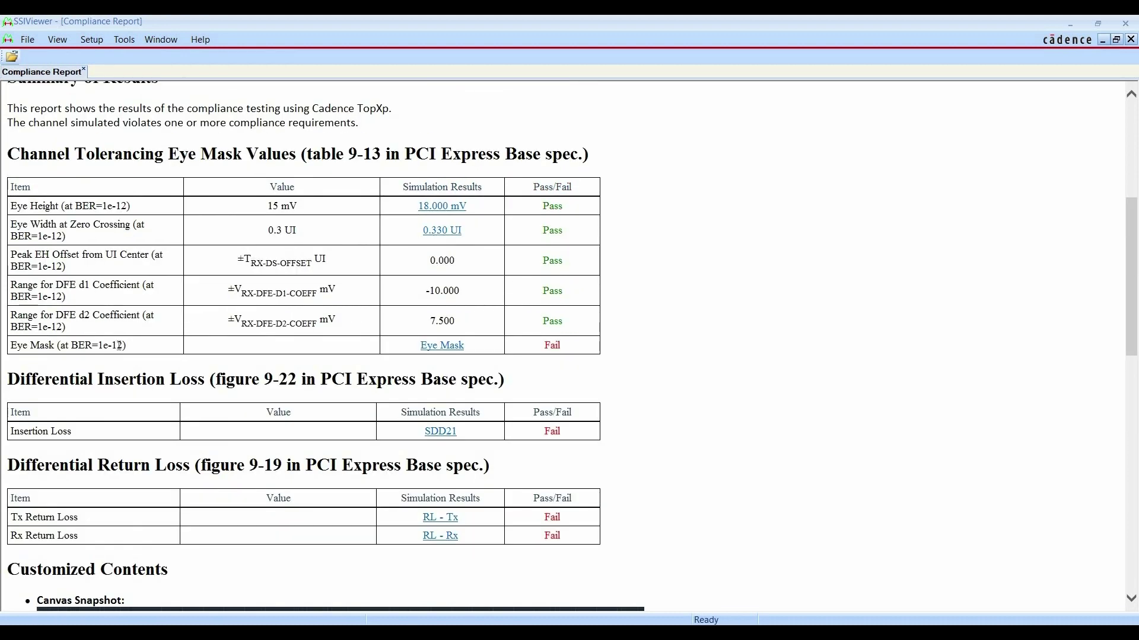
pyautogui.click(438, 350)
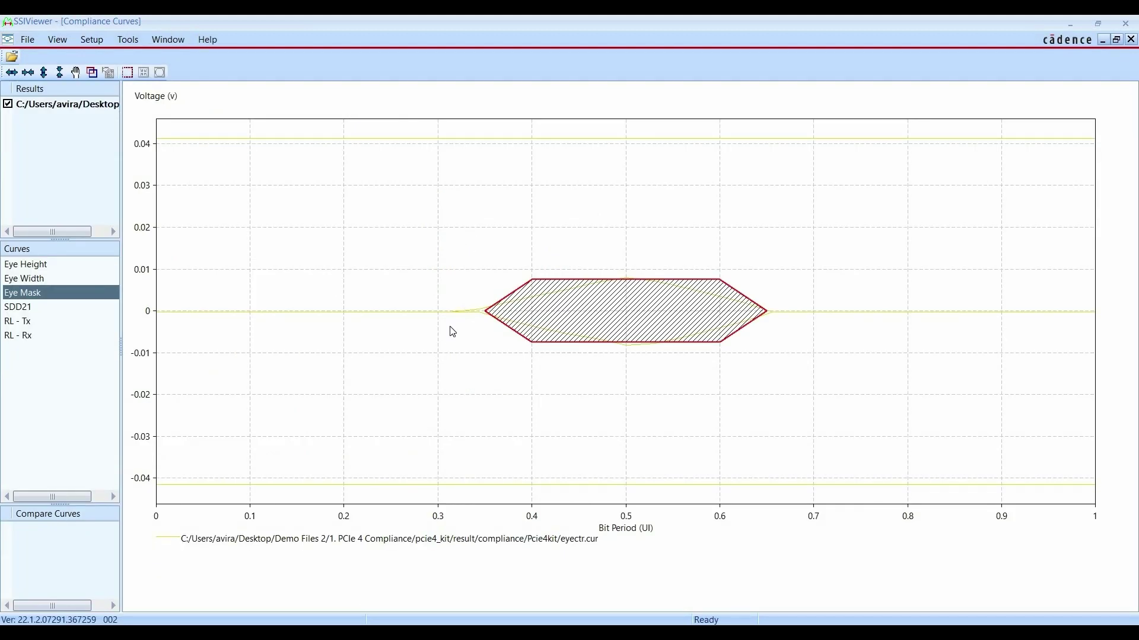
# Box-zoom twice into the eye mask's upper-left tip, then zoom back to the full plot
pyautogui.click(127, 73)
pyautogui.moveTo(443, 255); pyautogui.dragTo(613, 395)
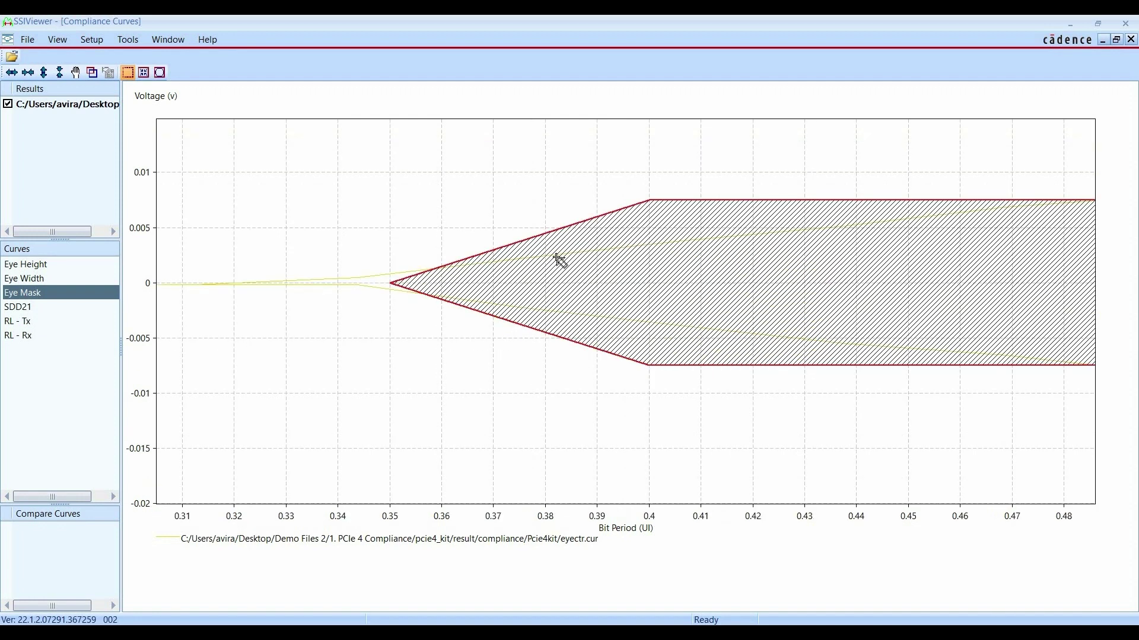
pyautogui.moveTo(429, 167); pyautogui.dragTo(621, 343)
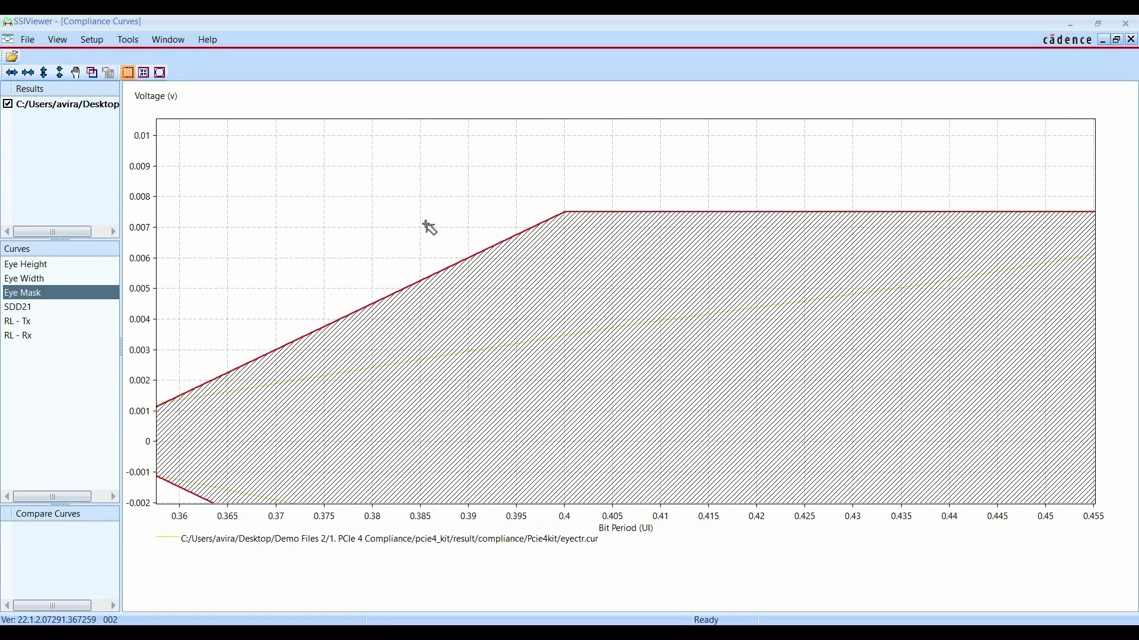
pyautogui.click(160, 72)
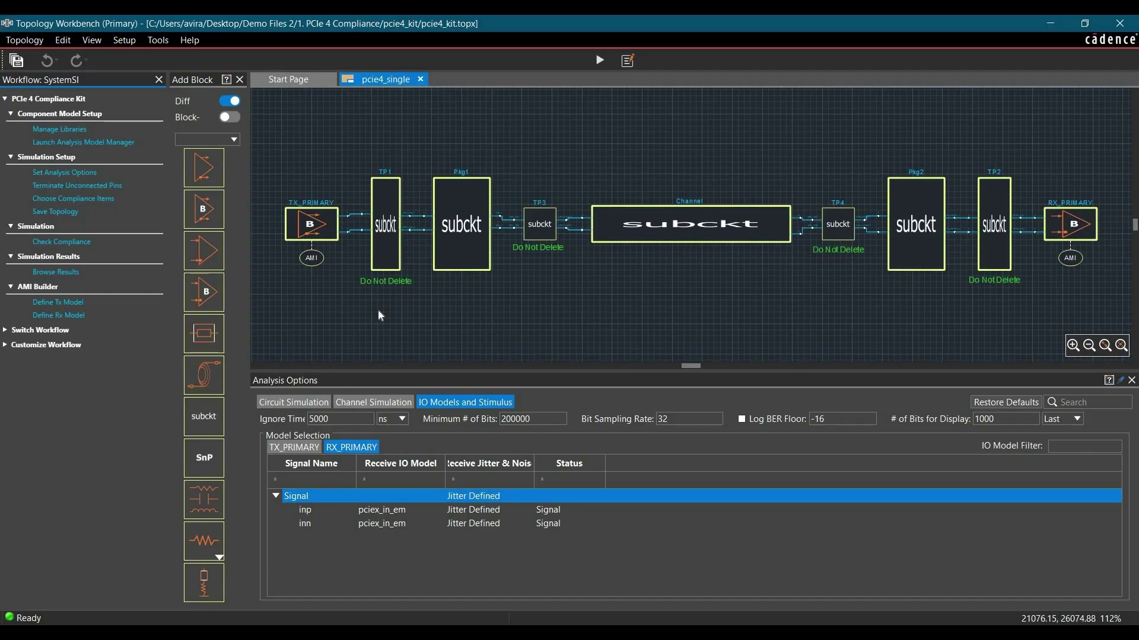
# Select Chan_Typ_Typ in the Result Browser and show its eye contour, 3D eye density and report
pyautogui.click(56, 273)
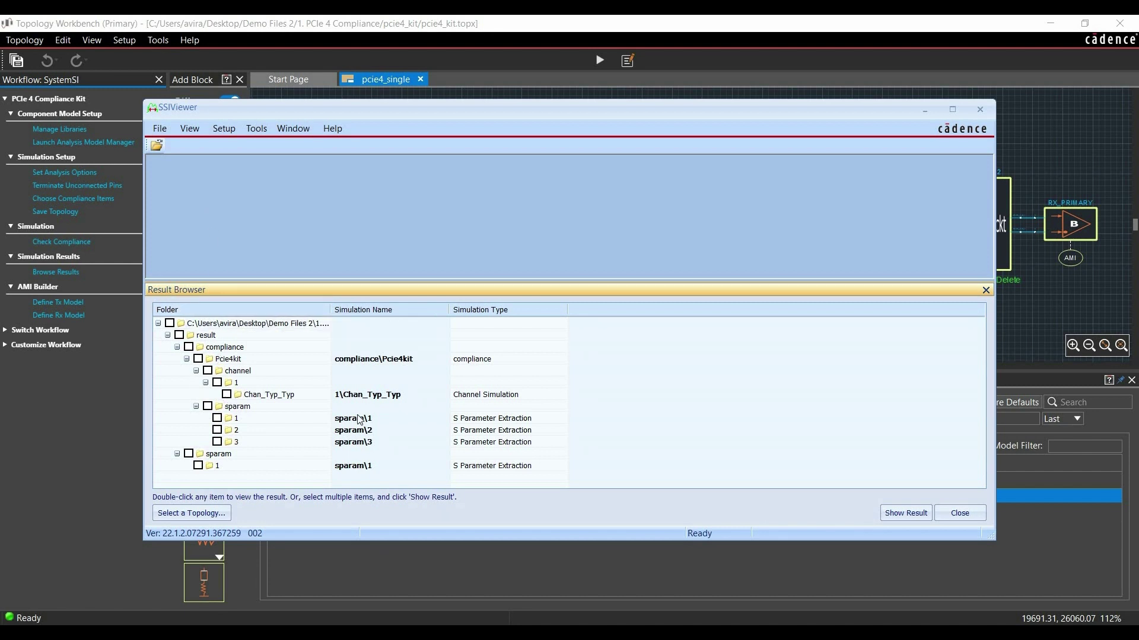
pyautogui.click(226, 395)
pyautogui.click(916, 513)
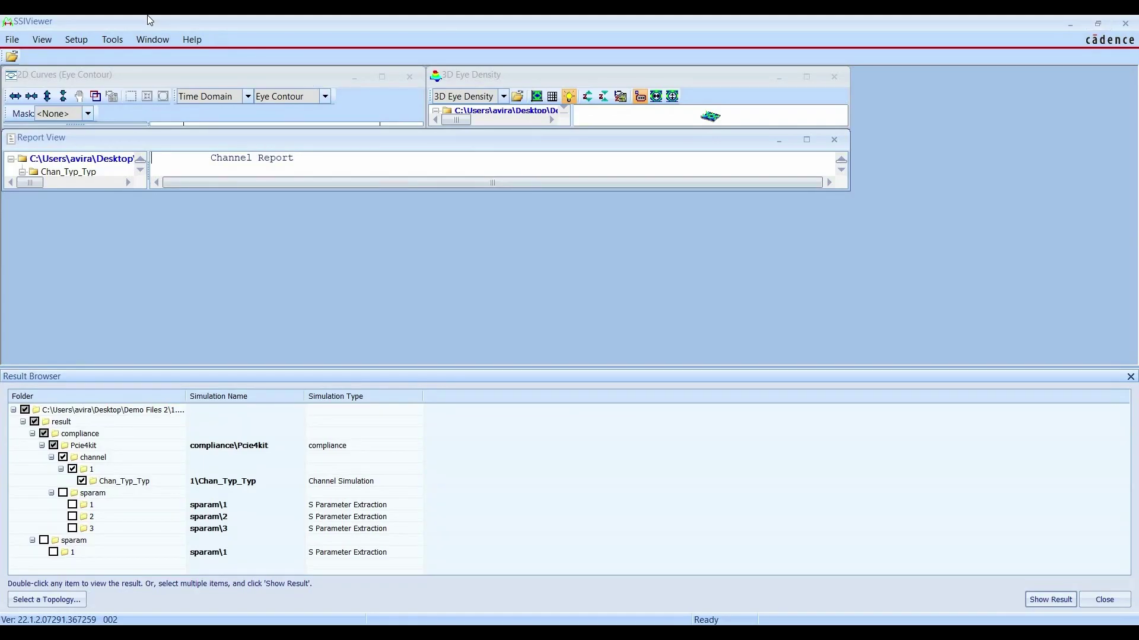
# Cascade the result windows, read the Channel Report (Eye Height 25 mV, Eye Jitter 0.46 UI), and close it
pyautogui.click(144, 40)
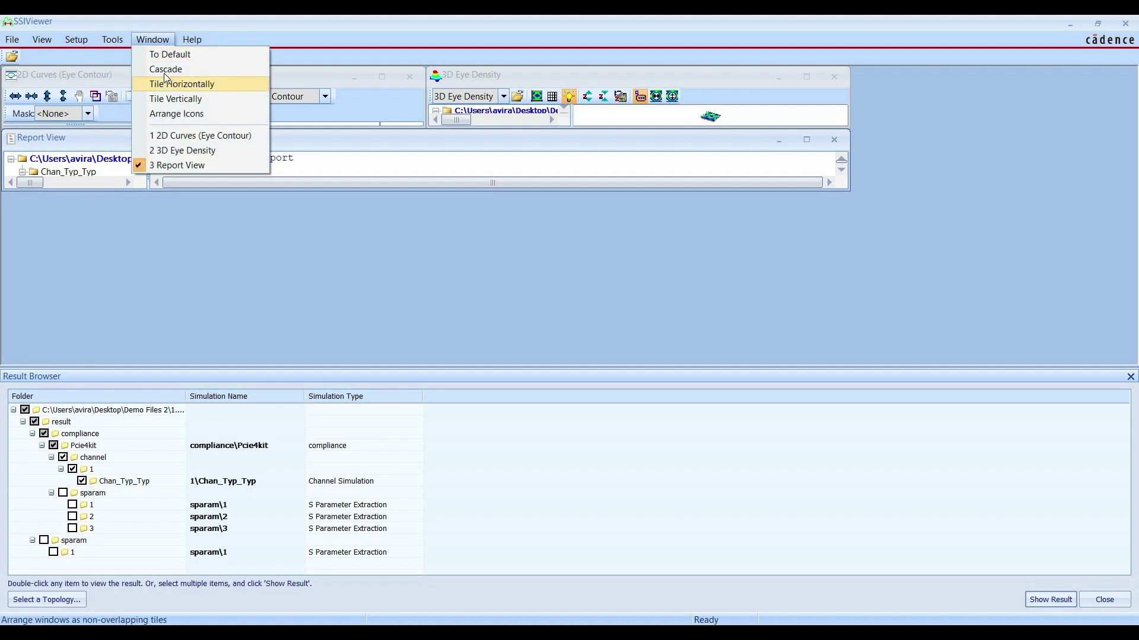
pyautogui.click(166, 69)
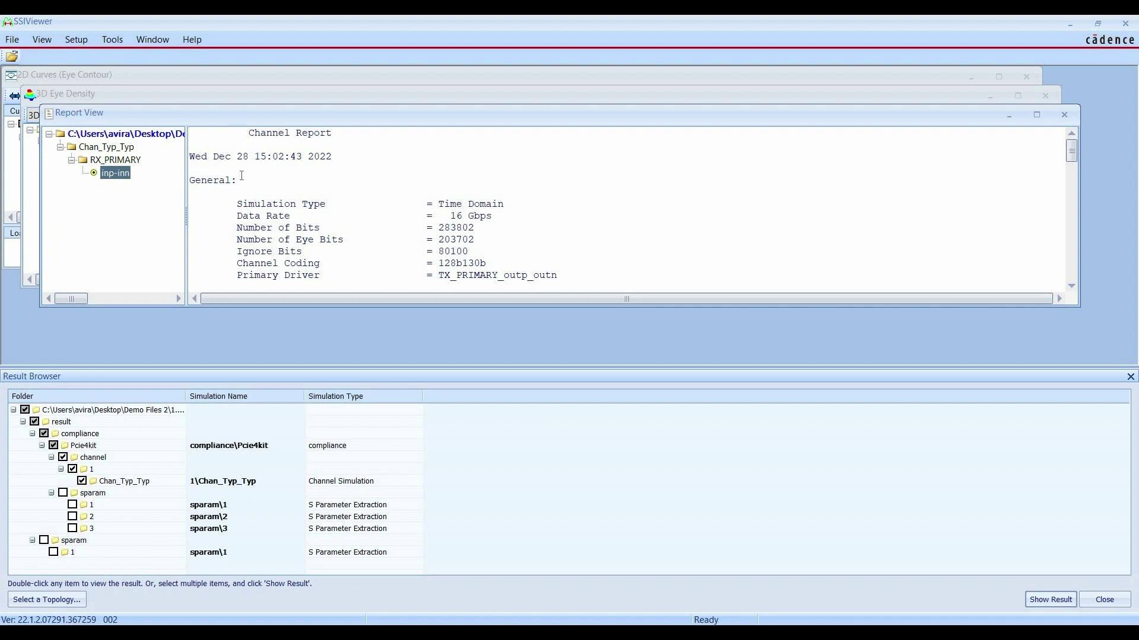
pyautogui.scroll(-6, 292, 194)
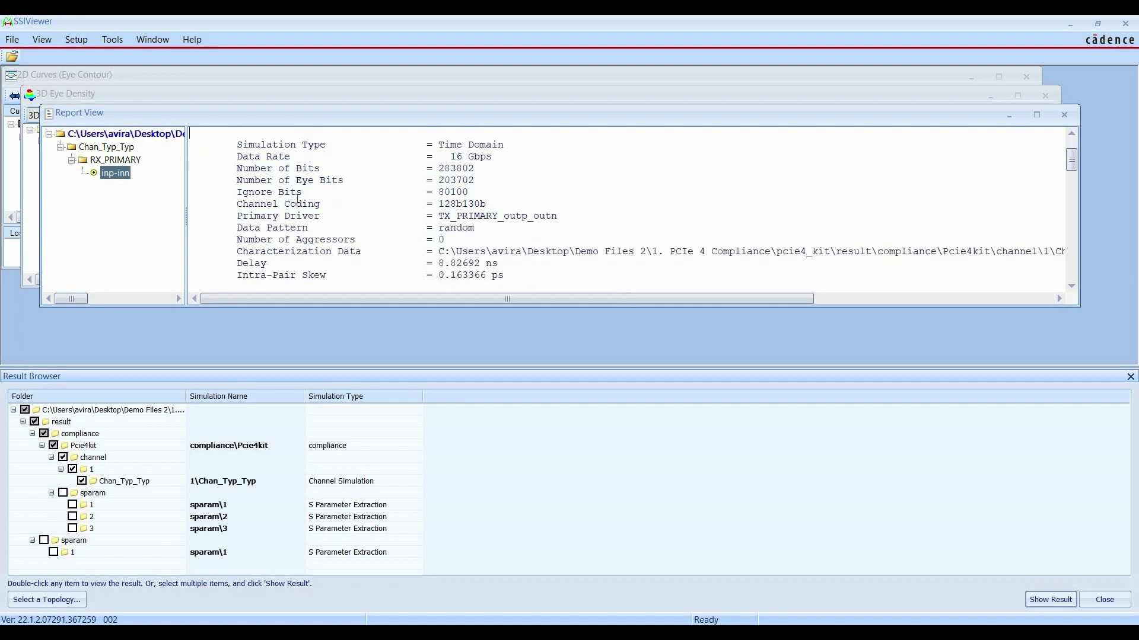
pyautogui.scroll(-2, 297, 210)
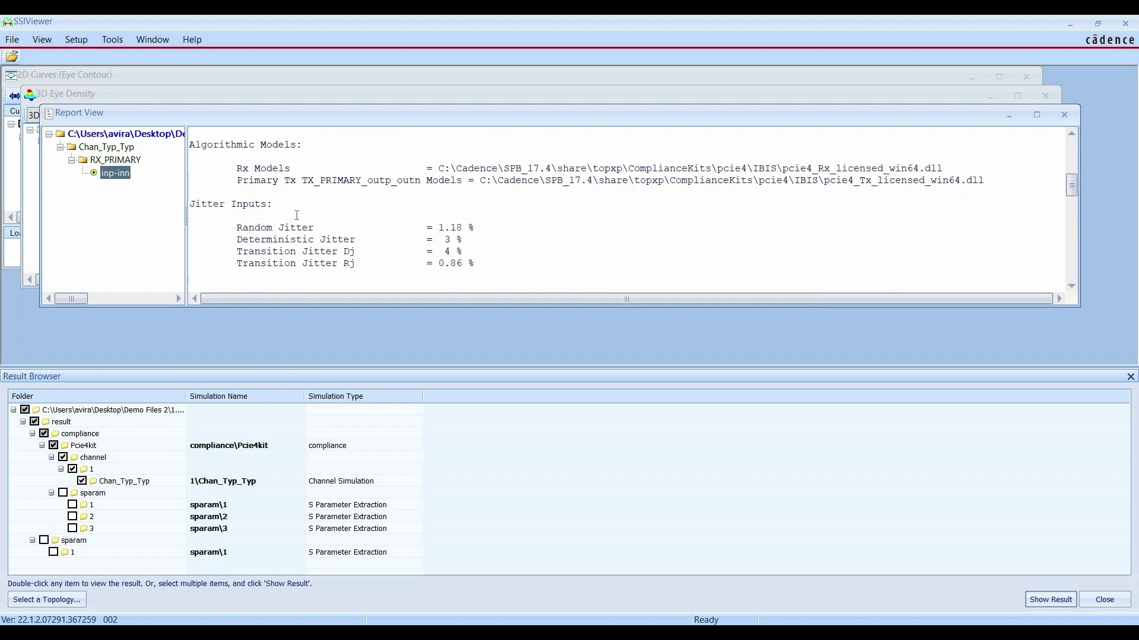
pyautogui.scroll(-4, 220, 204)
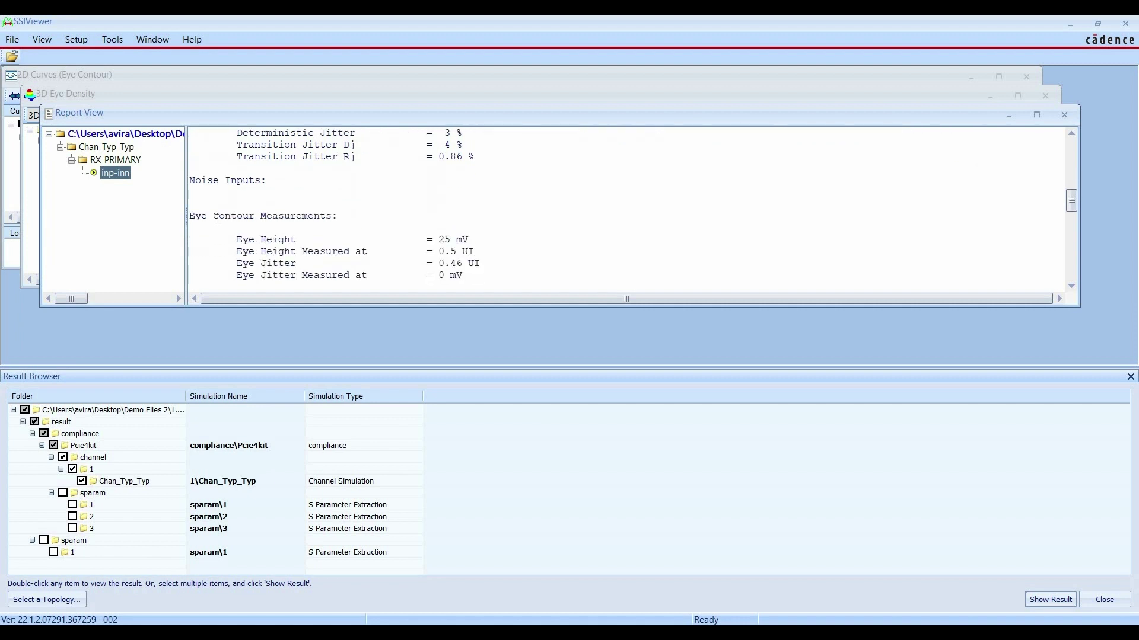
pyautogui.scroll(-1, 972, 148)
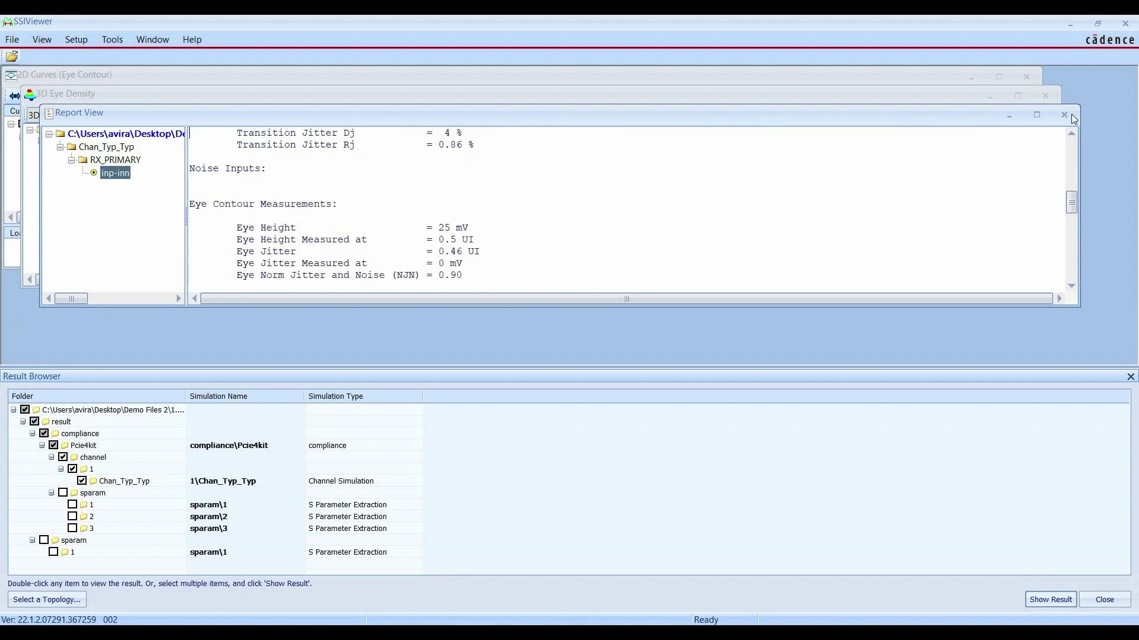
pyautogui.click(1064, 114)
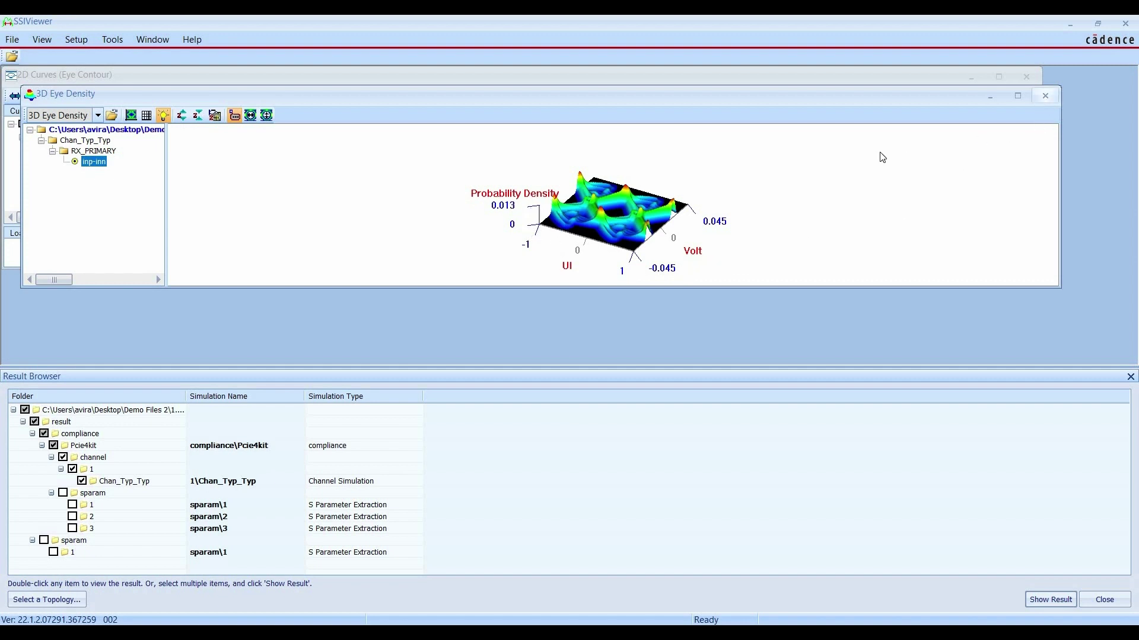
# Close the 3D Eye Density window, maximize the Eye Contour plot, and switch it to Waveform
pyautogui.click(1045, 96)
pyautogui.click(999, 77)
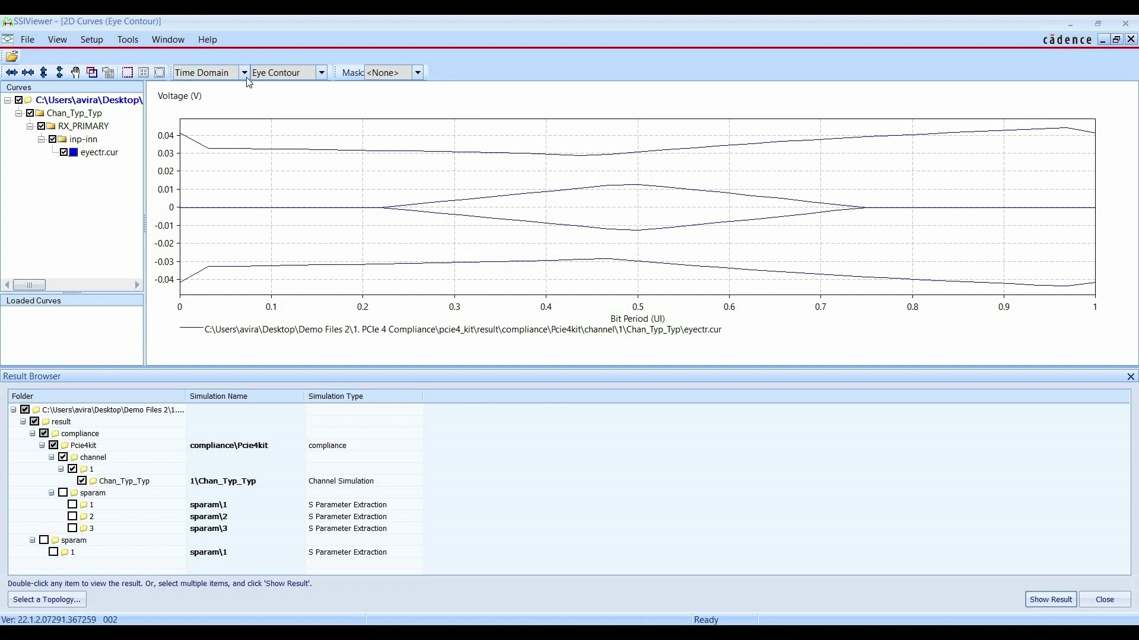
pyautogui.click(322, 73)
pyautogui.click(278, 84)
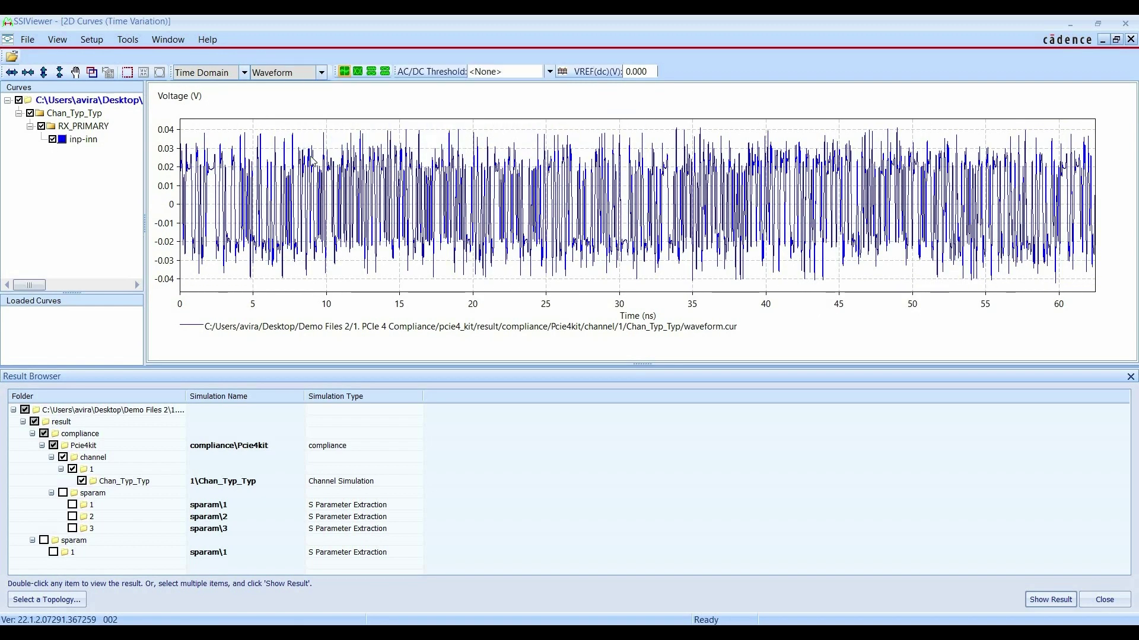
# Zoom the inp-inn waveform to its first 7.4 ns and close the Result Browser
pyautogui.click(128, 73)
pyautogui.moveTo(288, 126); pyautogui.dragTo(166, 286)
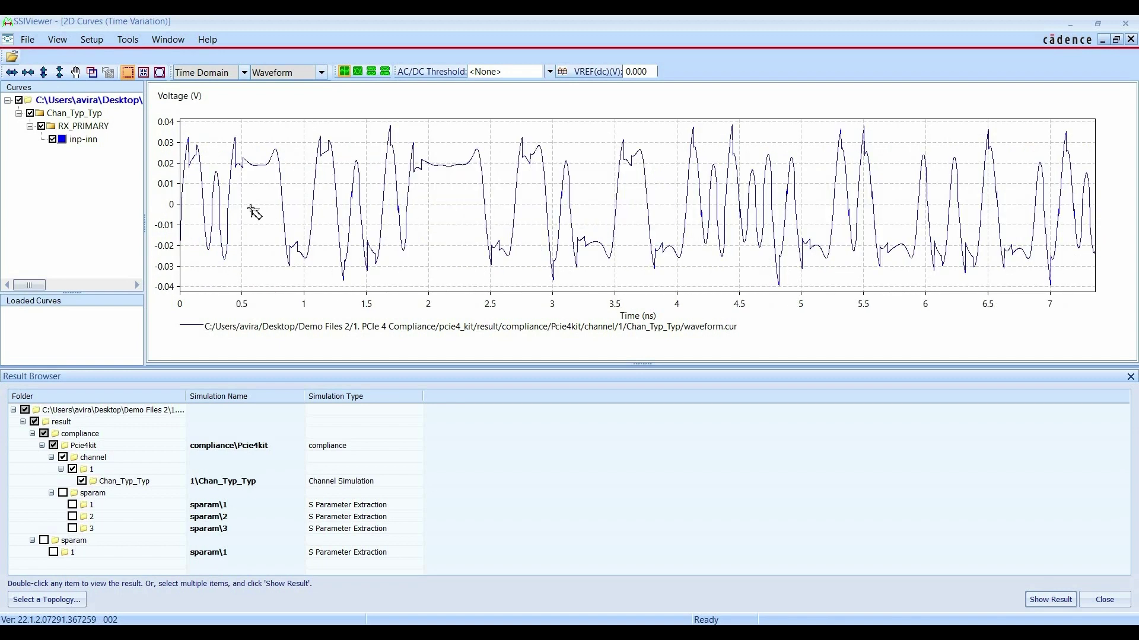
pyautogui.moveTo(400, 228)
pyautogui.click(1098, 600)
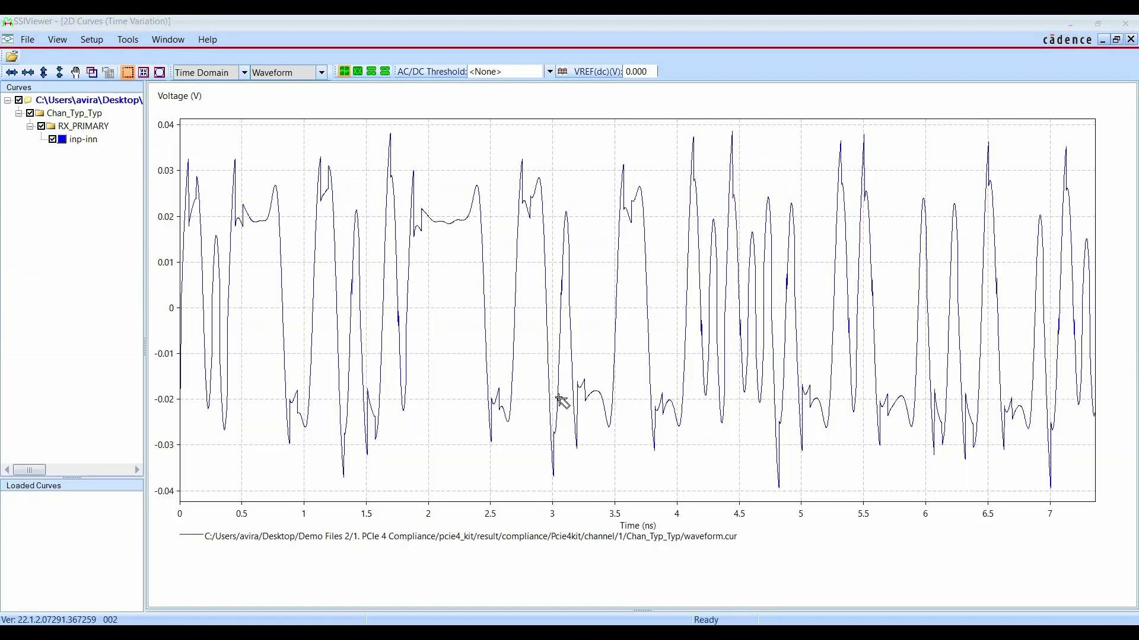